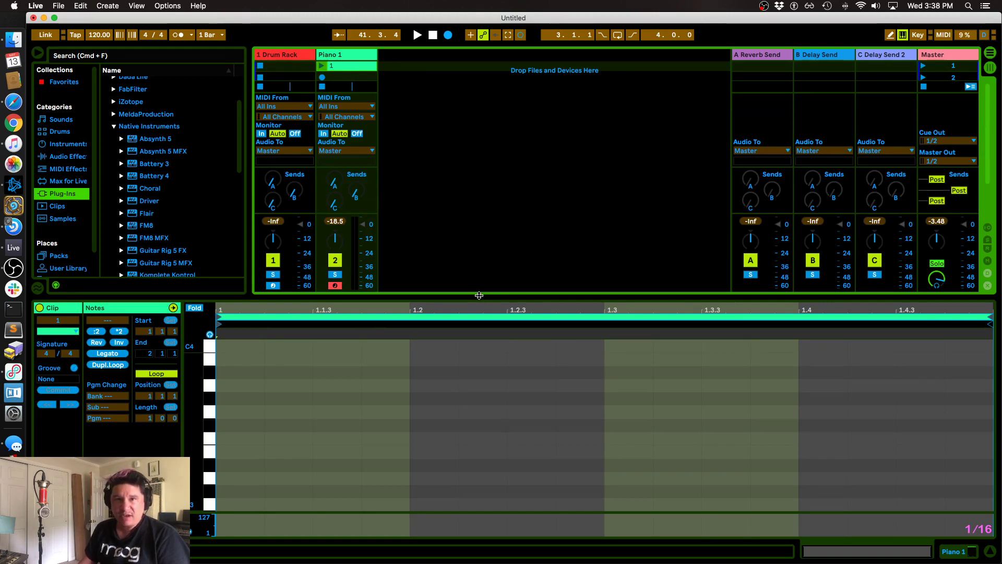
Step: Add a two-beat C4 note at the start of the Piano 1 clip, ending at 1.3
left_click_drag(479, 296, 488, 399)
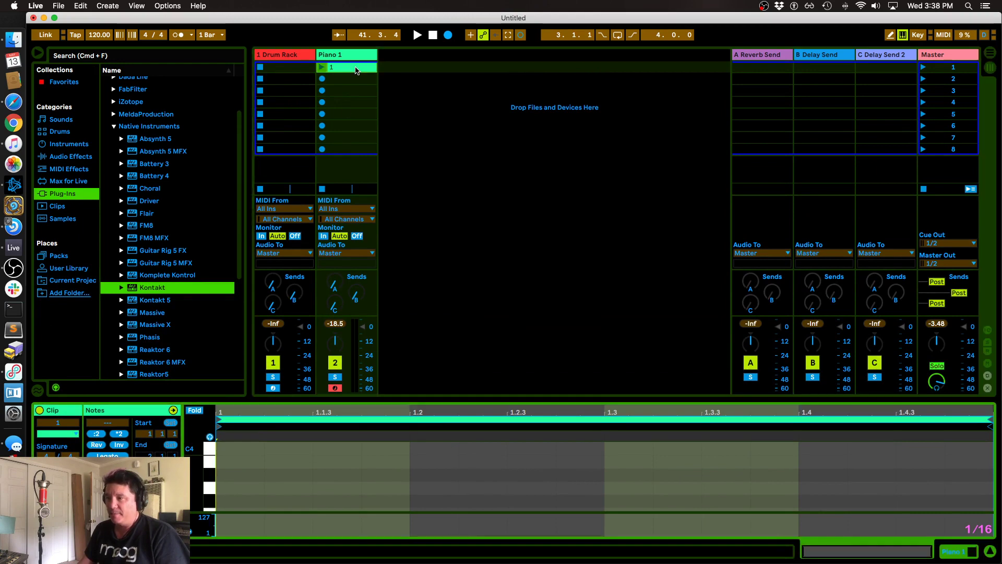
left_click_drag(365, 398, 360, 281)
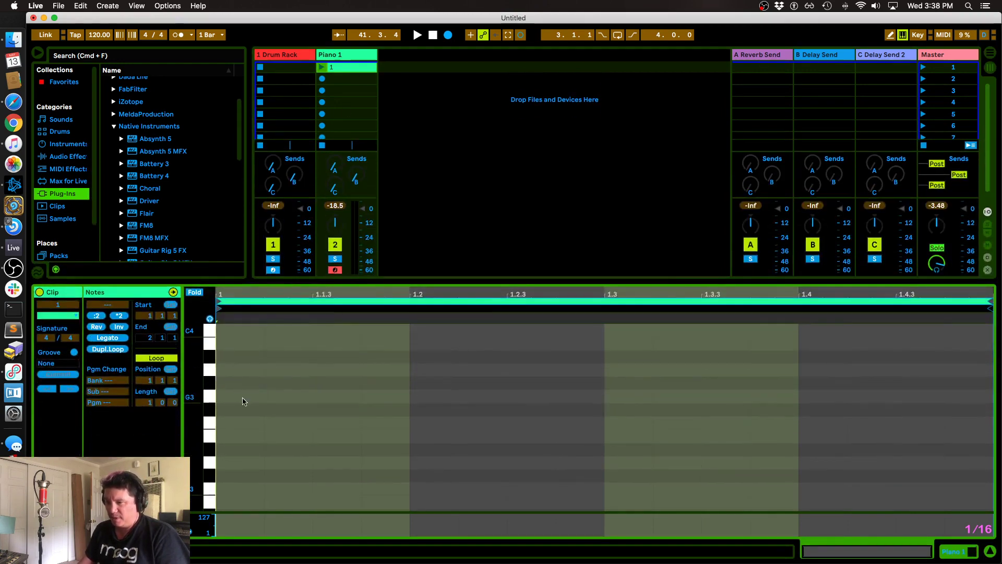
double_click(223, 330)
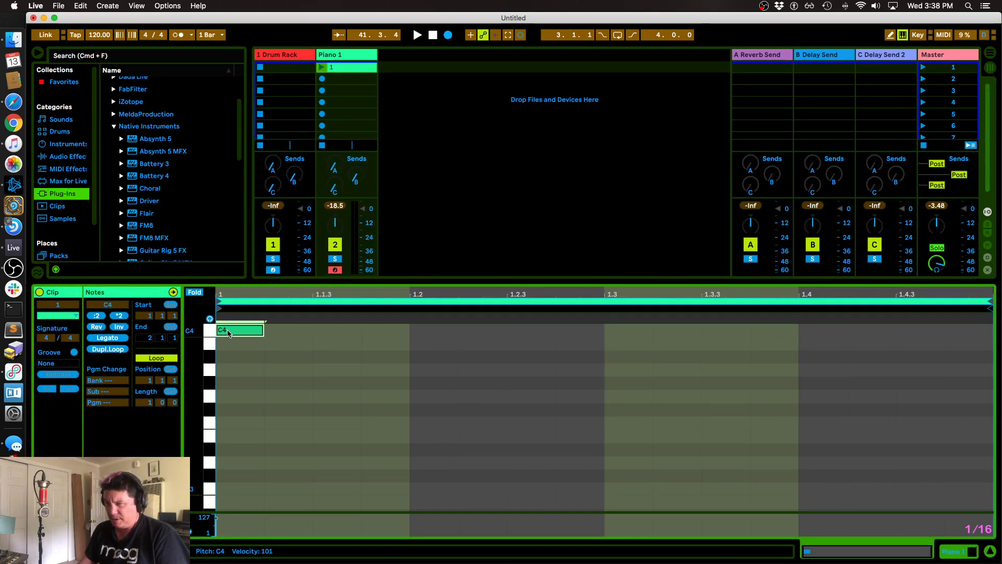
left_click_drag(262, 330, 604, 330)
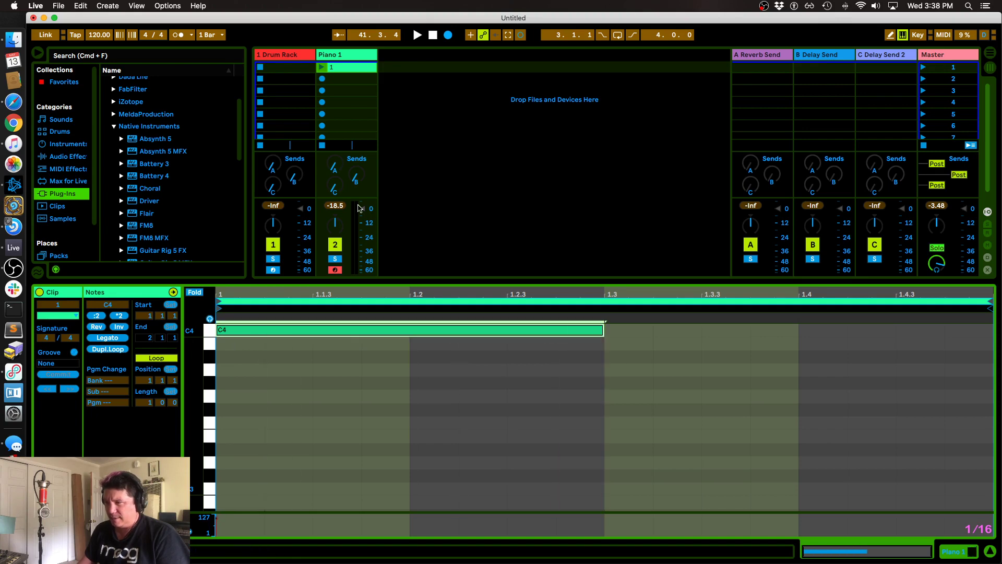
Step: Duplicate the Piano 1 clip twice to fill the second and third slots
left_click(339, 67)
key("super+d")
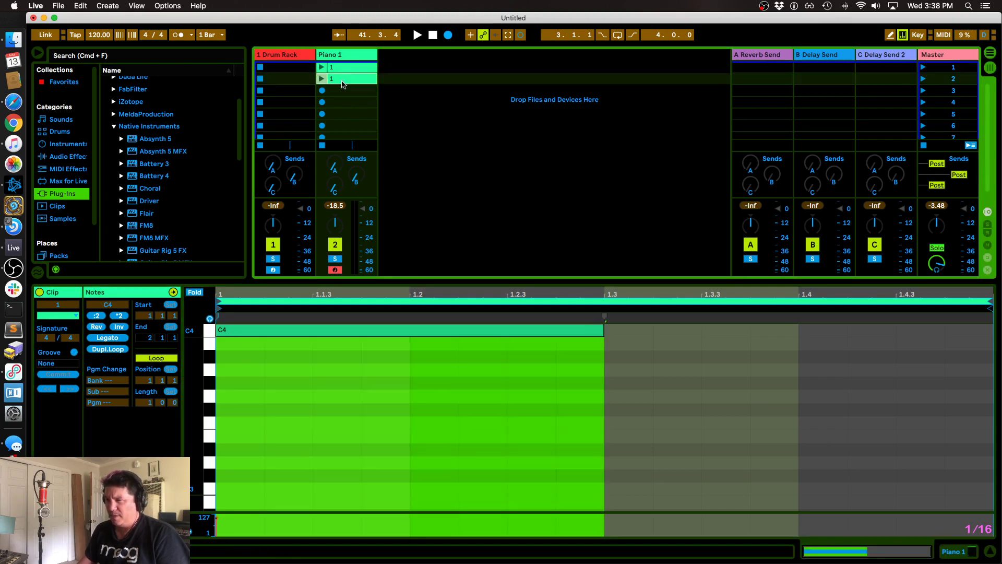
key("super+d")
Step: Rename the first Piano 1 clip C and the second one E
left_click(344, 79)
key("super+r")
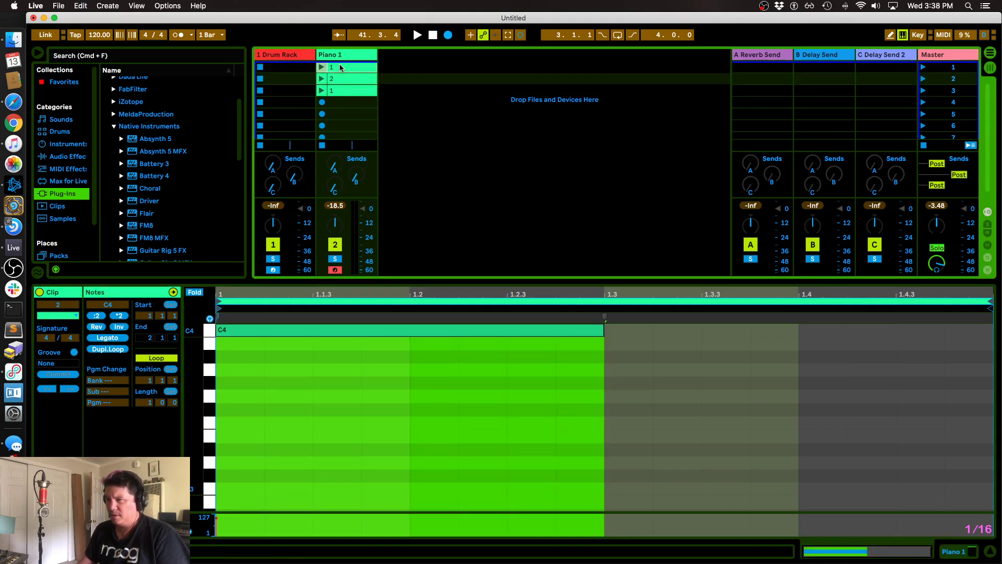
left_click(339, 67)
key("super+r")
left_click(344, 79)
key("super+r")
type("E")
left_click(429, 97)
Step: Move the note in the E clip up to E4
double_click(351, 82)
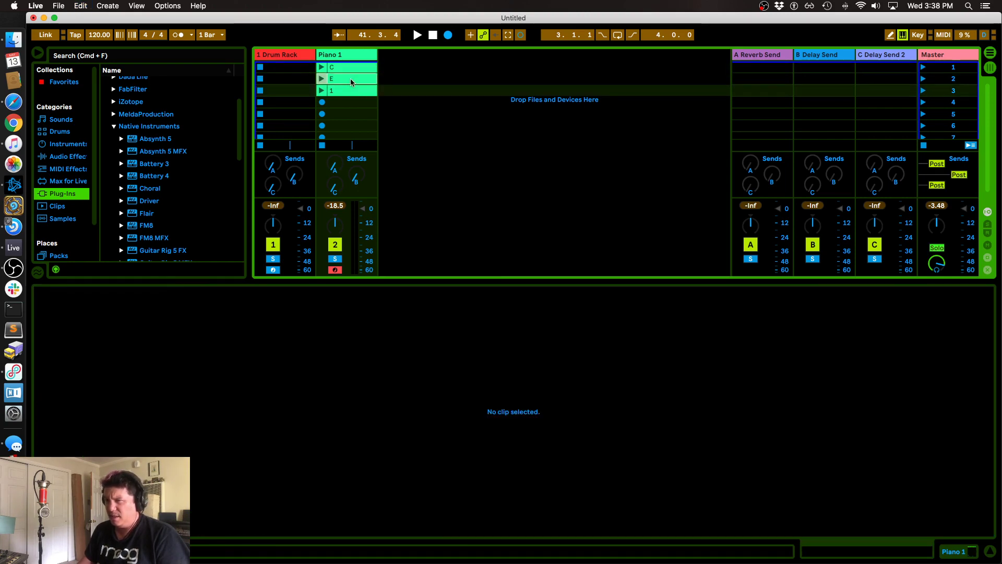
scroll(248, 367, "up", 5)
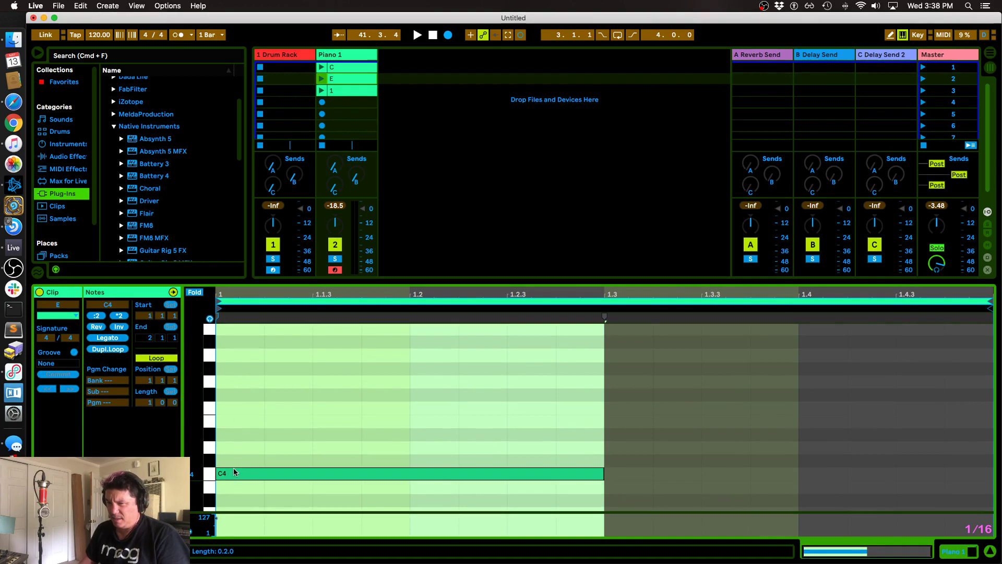
left_click_drag(234, 467, 236, 420)
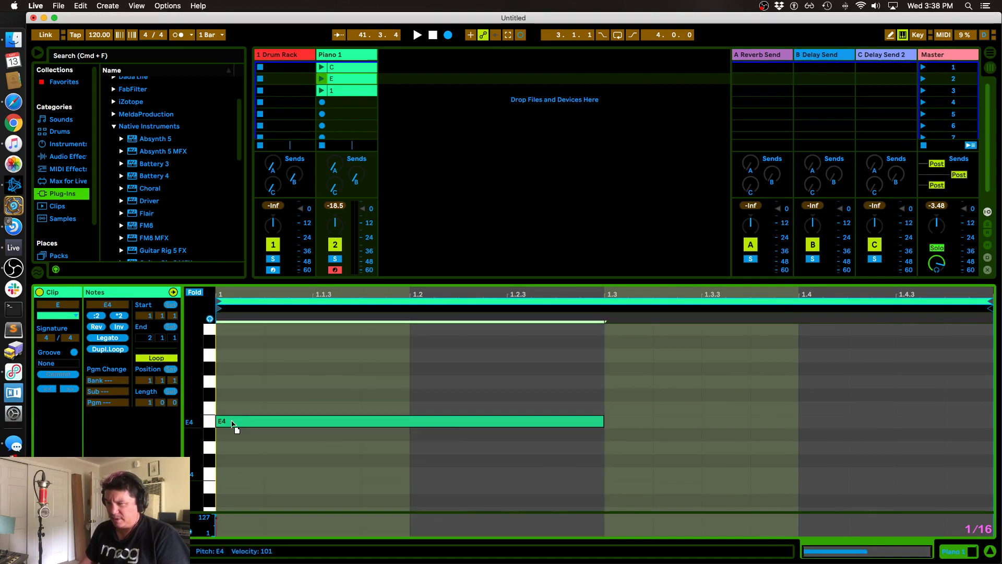
Step: Rename the third Piano 1 clip G and move its note down to G3
left_click(342, 91)
key("super+r")
type("G")
key("Return")
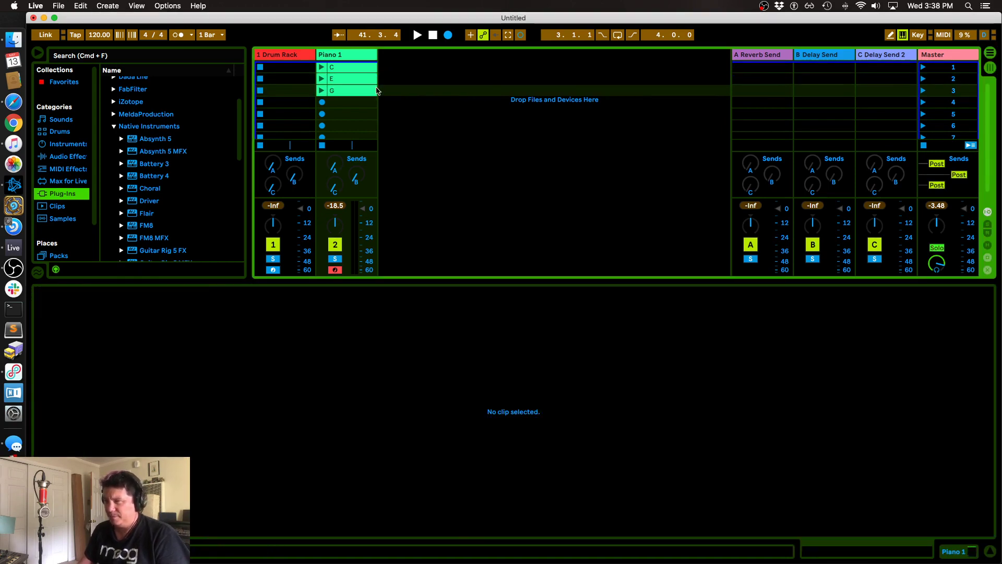
left_click(232, 448)
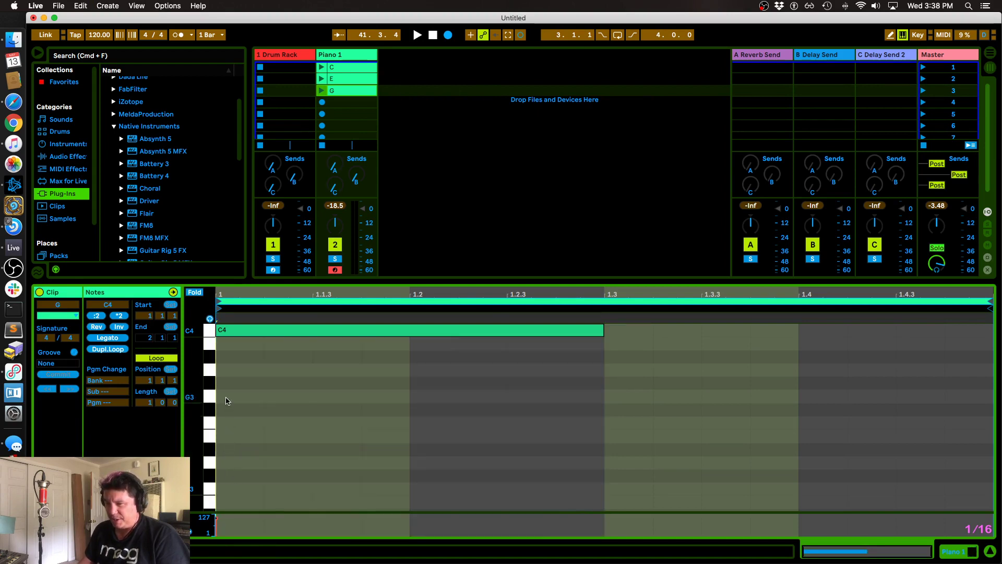
left_click_drag(236, 331, 243, 398)
left_click(449, 127)
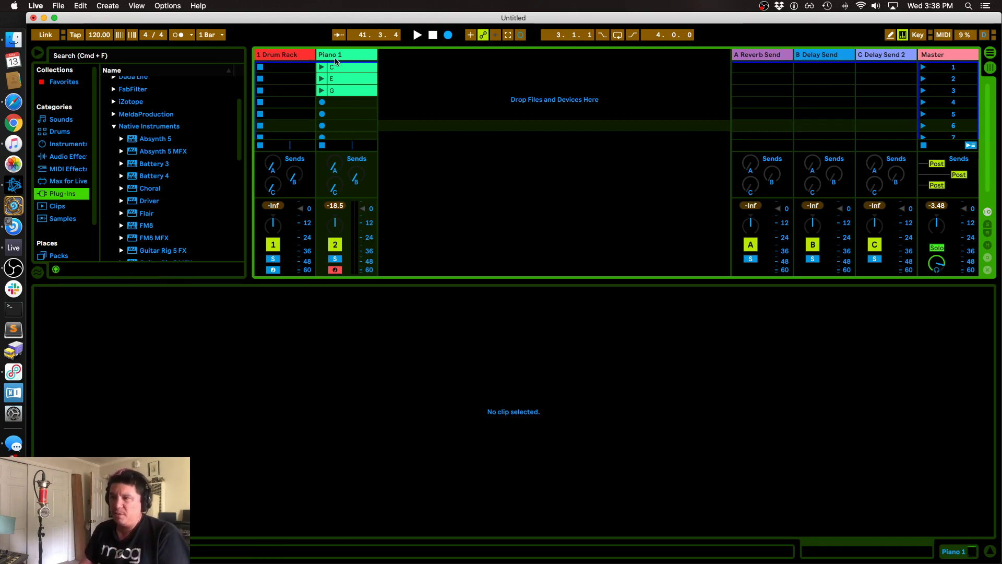
Step: Show the launch settings in the detail view of the Piano 1 C clip
left_click(365, 67)
left_click(340, 68)
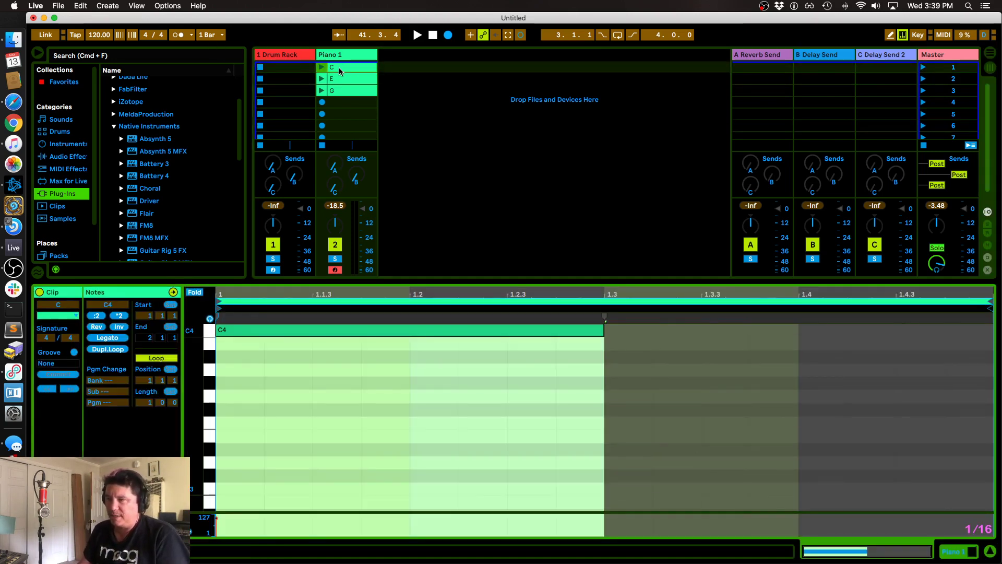
left_click(51, 531)
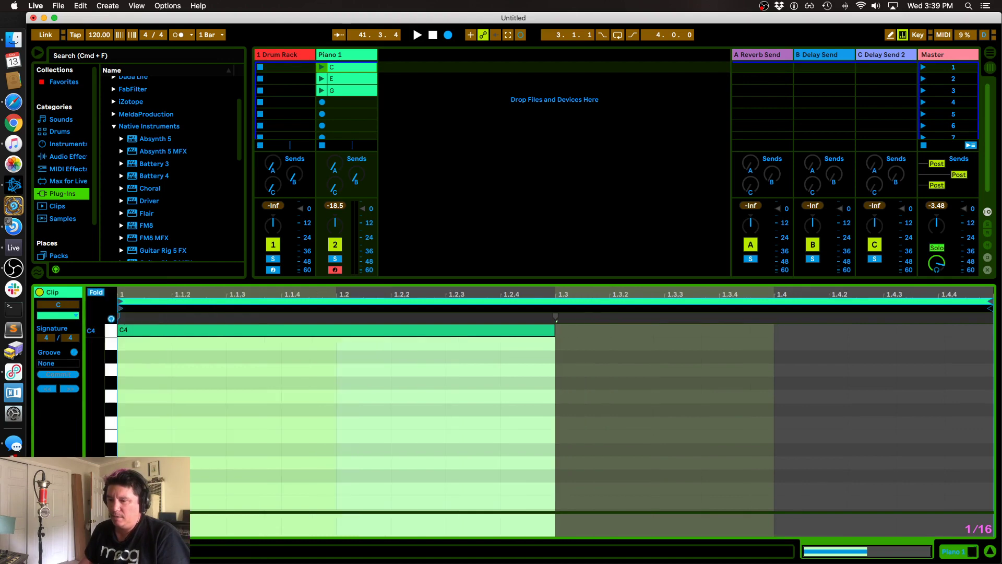
left_click(50, 531)
left_click(51, 531)
left_click(338, 89)
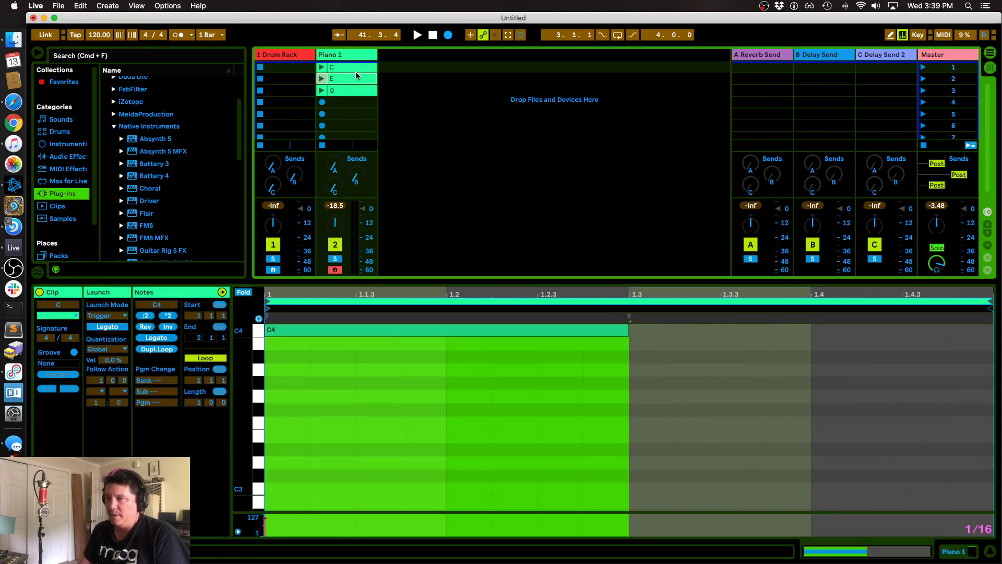
Step: Set the first follow action of the Piano 1 clips C, E and G to Next, and launch the C clip
left_click(341, 68)
left_click(343, 79, "shift")
left_click(344, 89, "shift")
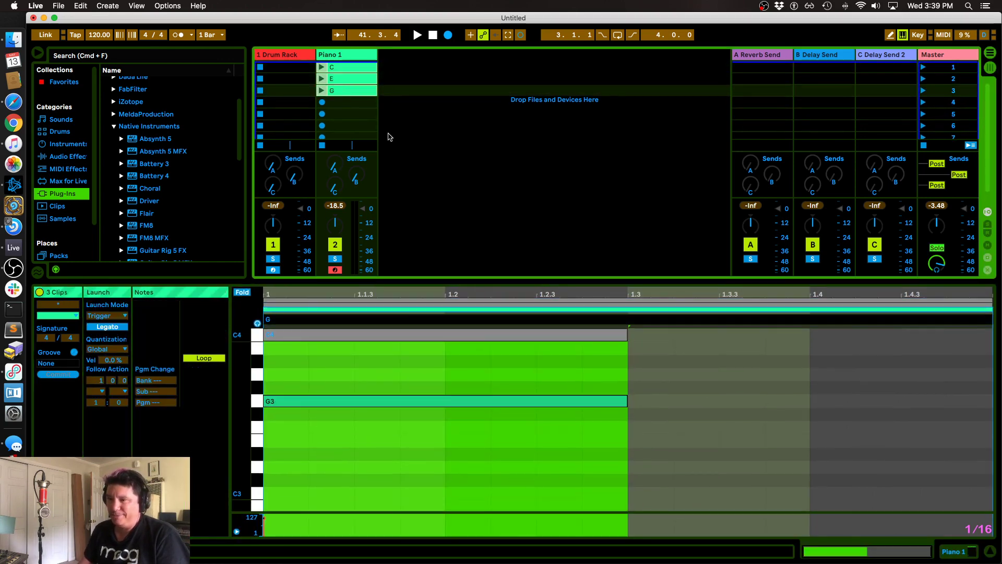
left_click(100, 392)
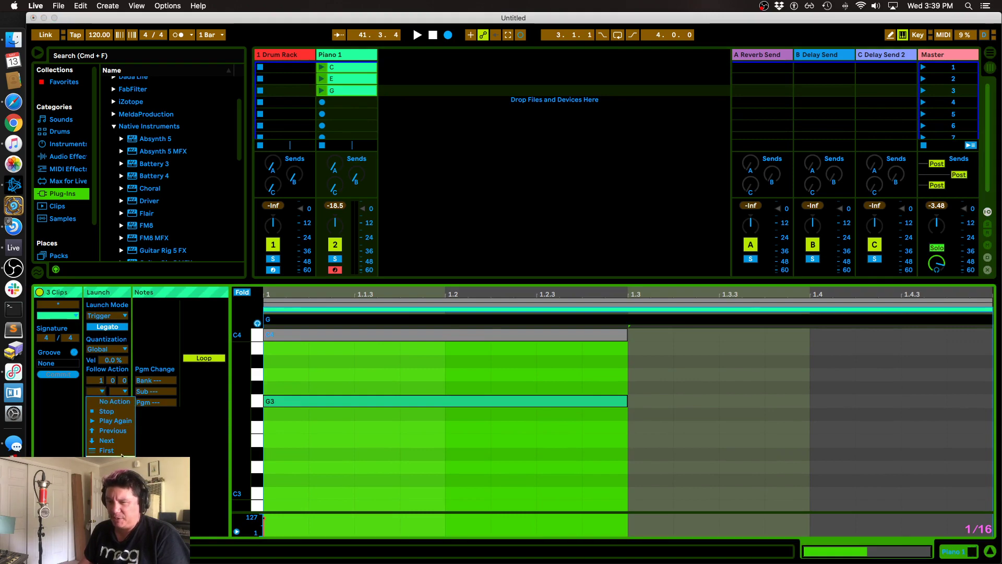
left_click(108, 440)
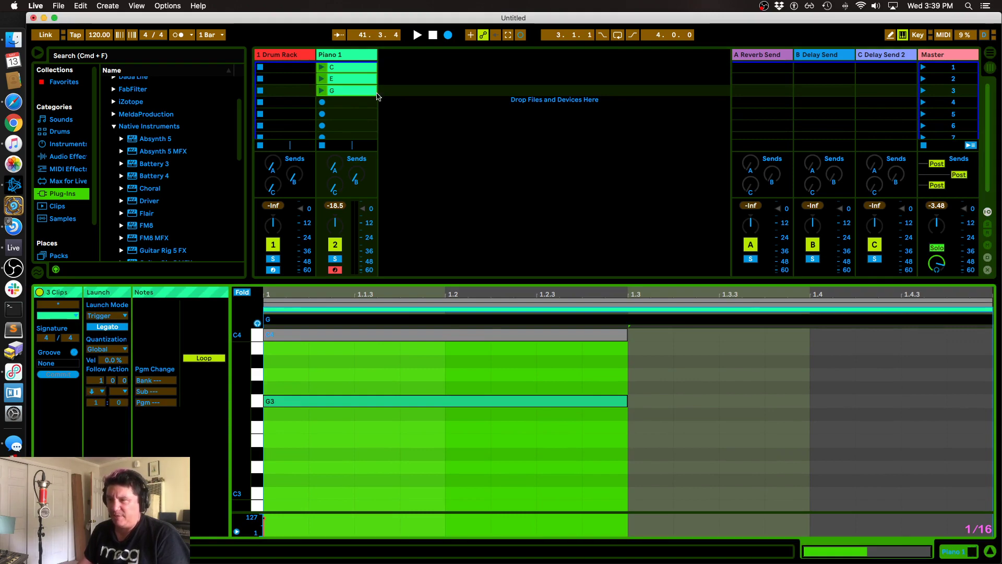
left_click(321, 68)
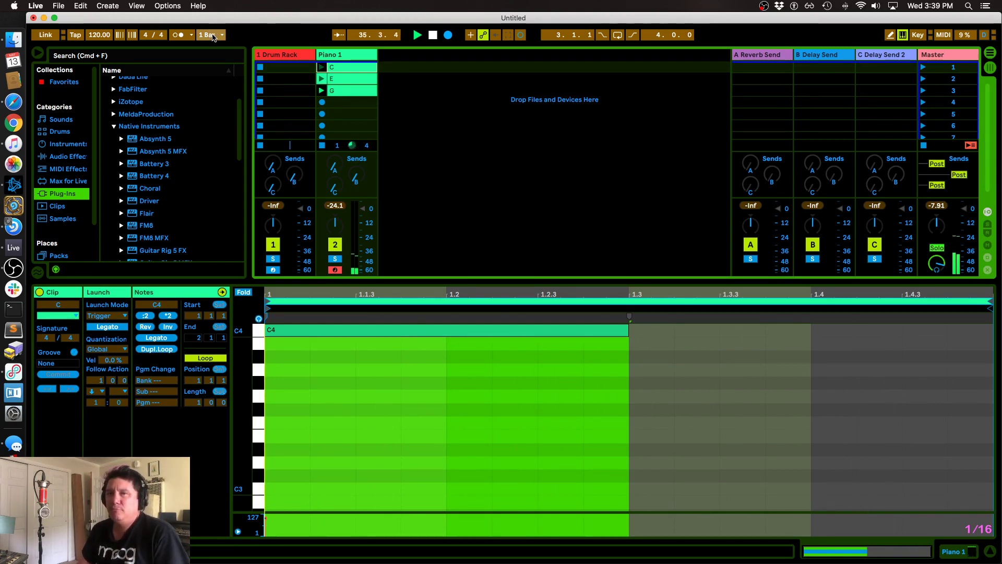
Step: Duplicate the Piano 1 track with its clips and rename the copy Piano 2
left_click(430, 102)
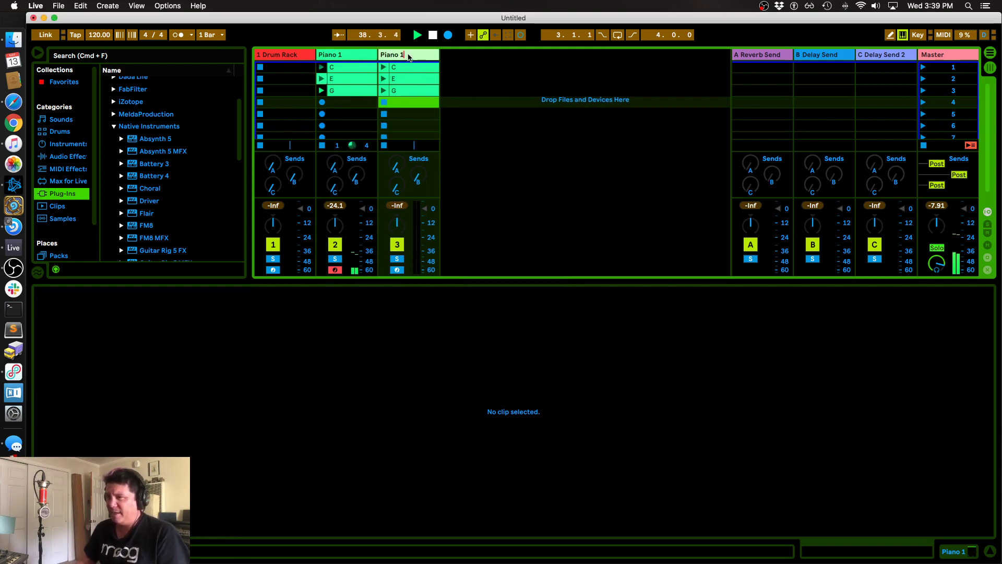
left_click(402, 67)
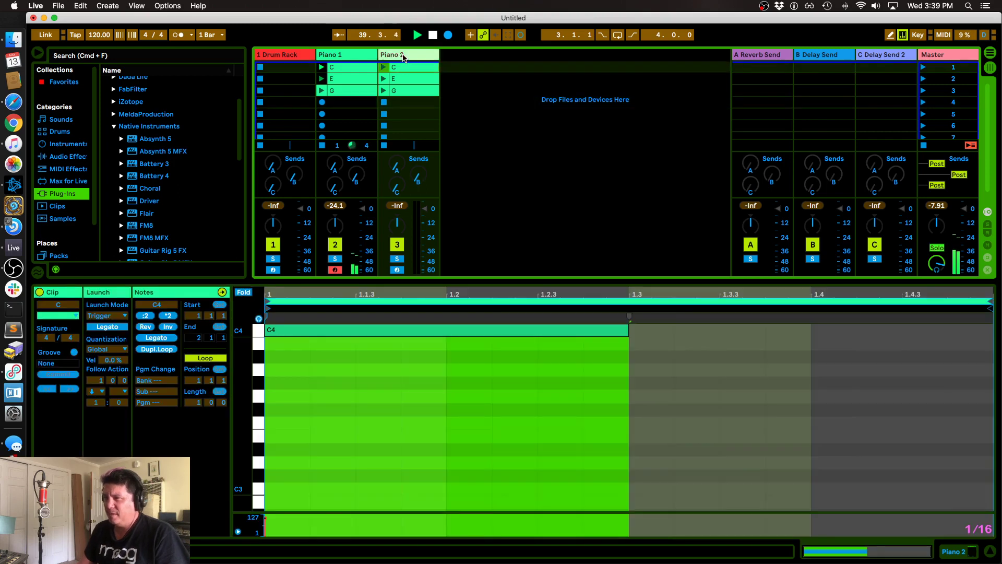
Step: Color the Piano 2 track and its C, E and G clips purple
right_click(405, 55)
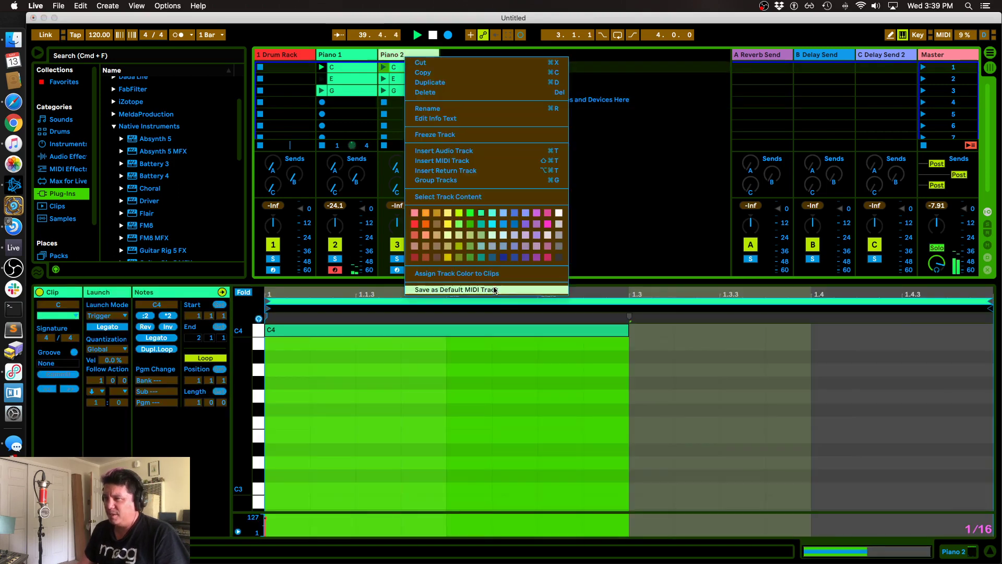
left_click(470, 225)
right_click(417, 54)
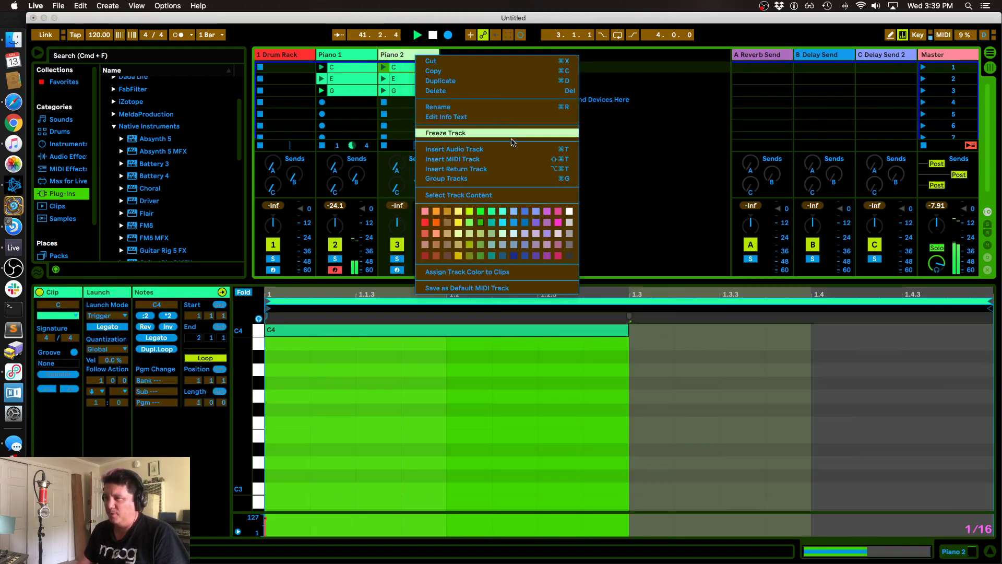
left_click(536, 221)
left_click_drag(421, 72, 421, 90)
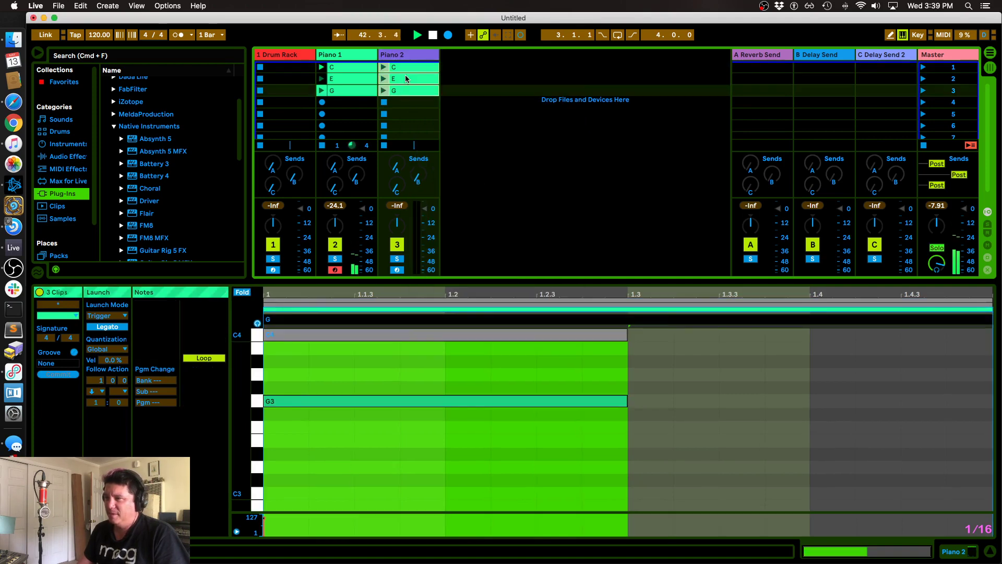
right_click(410, 73)
left_click(515, 216)
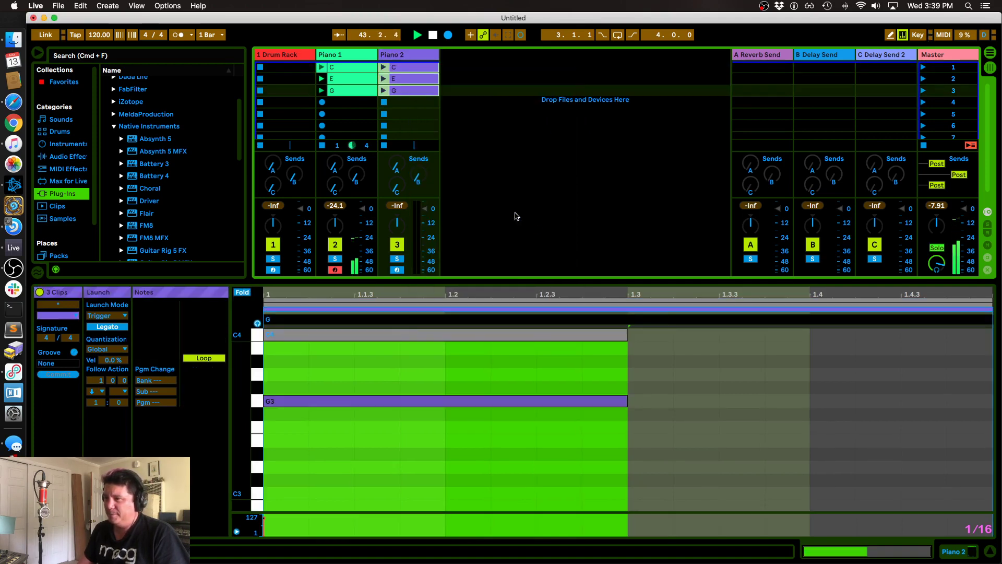
Step: Transpose the notes in Piano 2's C, E and G clips up one octave, and launch its C clip
left_click(416, 69)
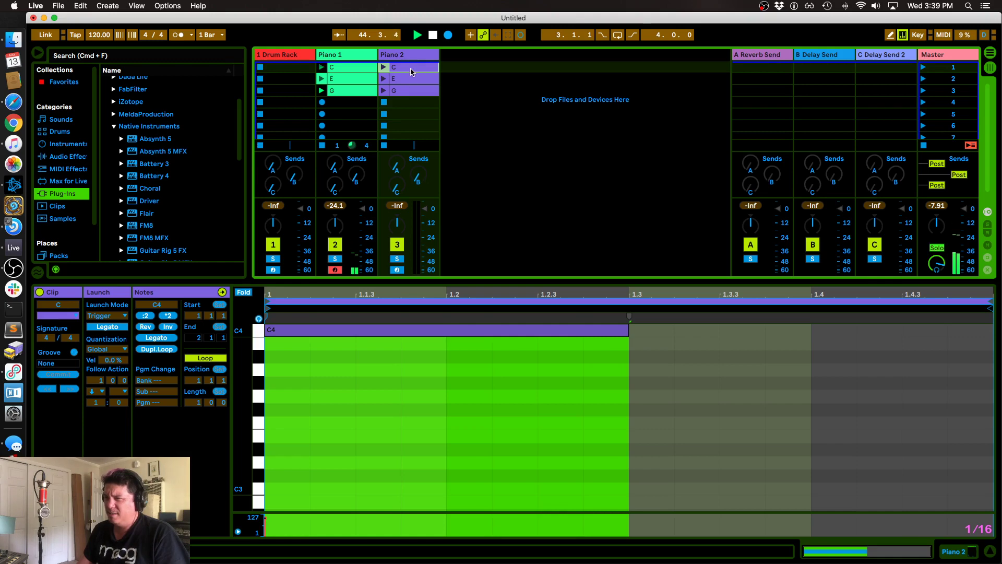
key("super+a")
key("shift+Up")
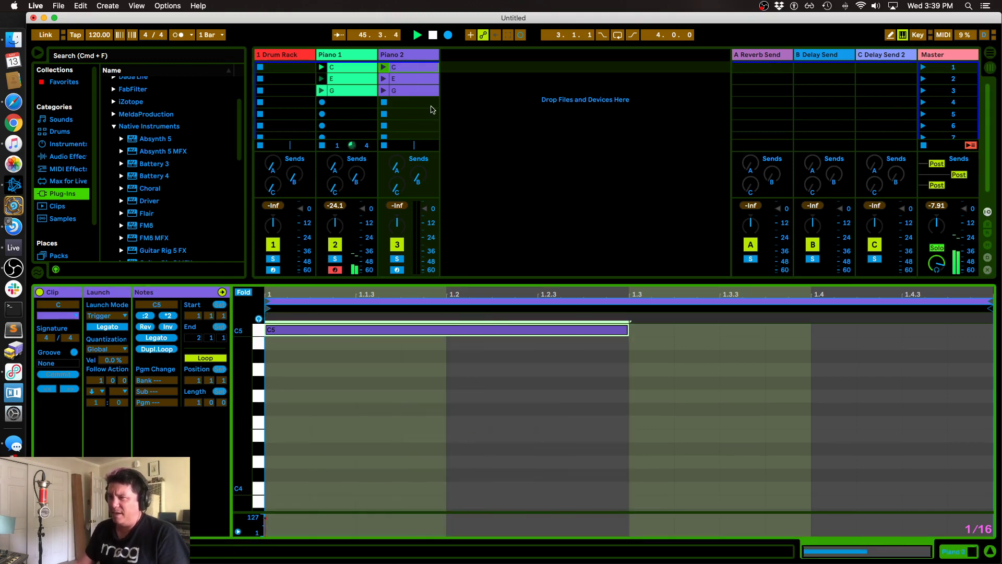
left_click(412, 79)
left_click(432, 385)
key("super+a")
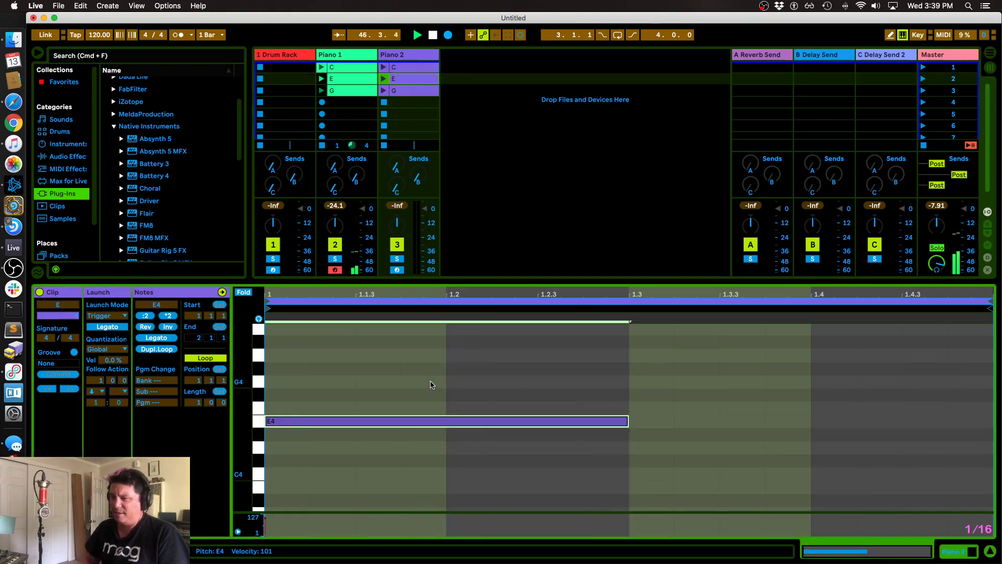
left_click(413, 90)
left_click(422, 339)
key("super+a")
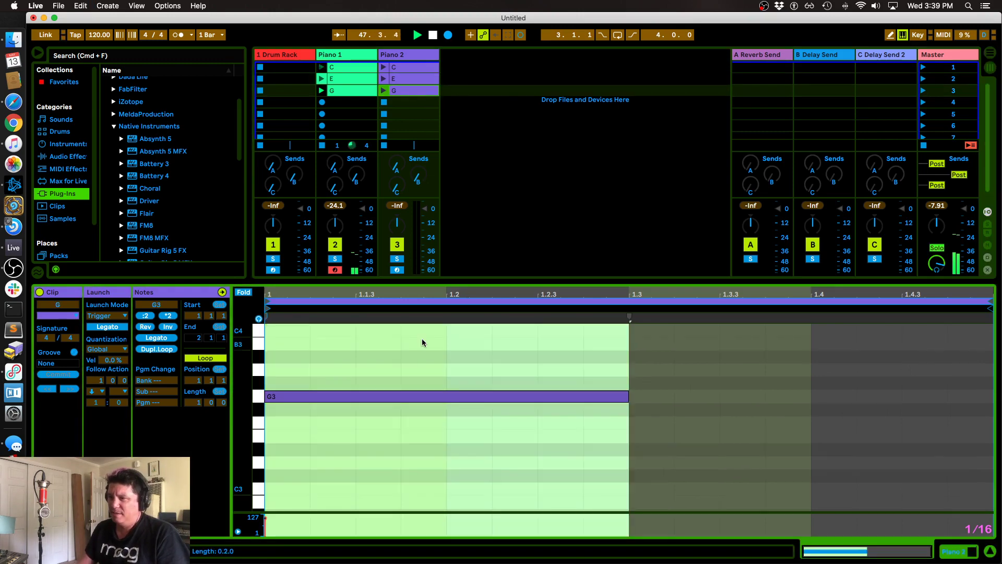
key("shift+Up")
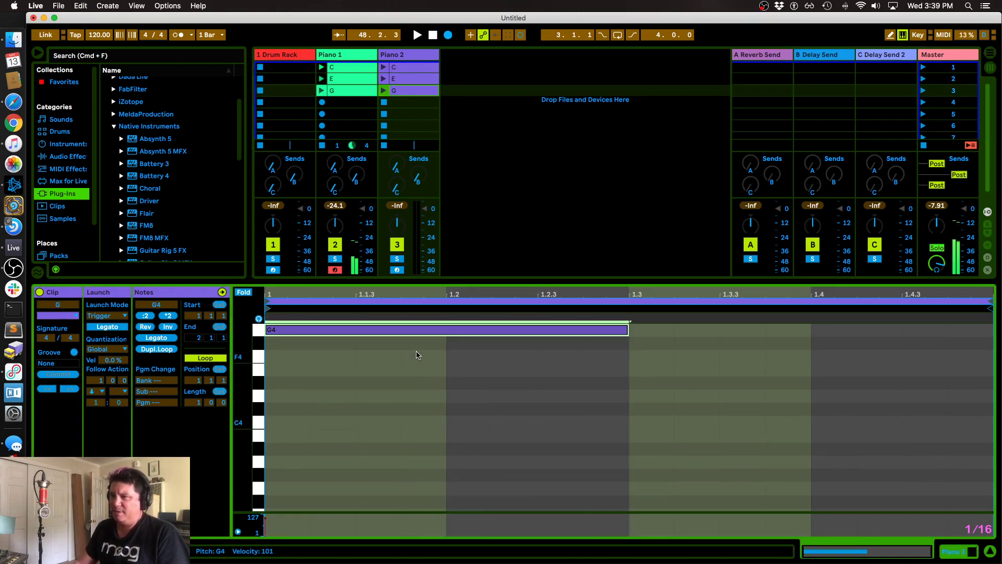
left_click(433, 55)
left_click(384, 67)
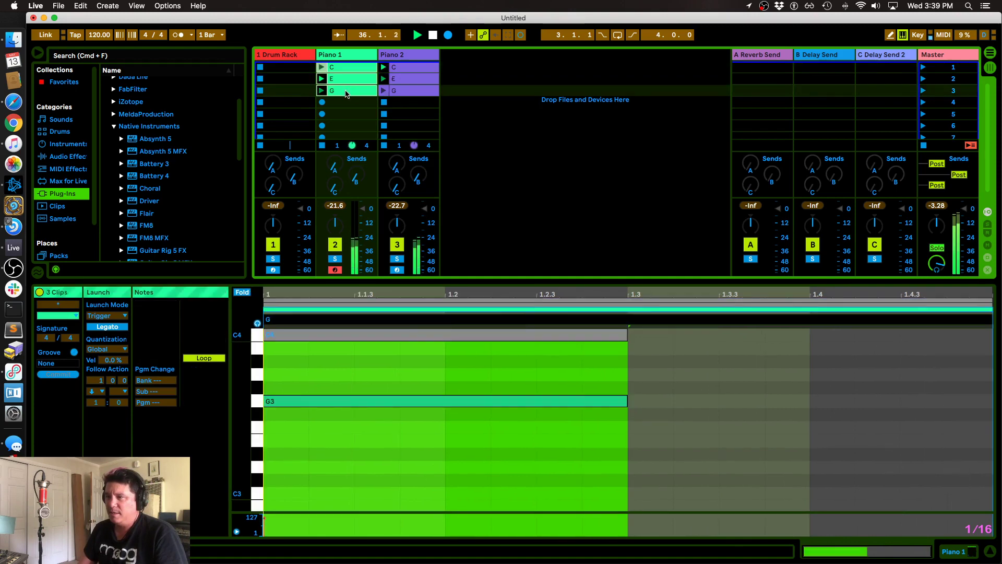
Step: Change the first follow action shared by the Piano 1 clips C, E and G to a different one
left_click(343, 68)
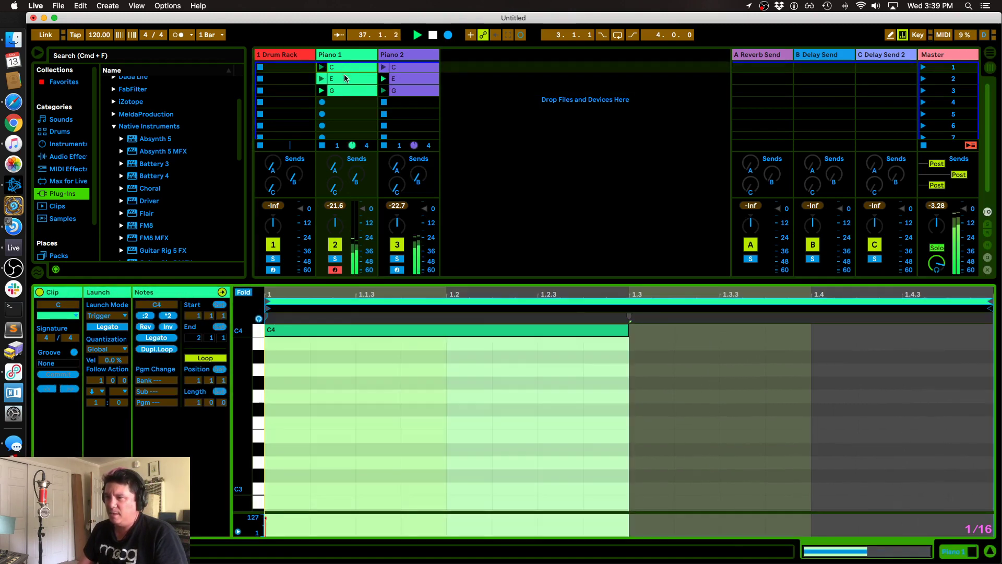
left_click(342, 91, "shift")
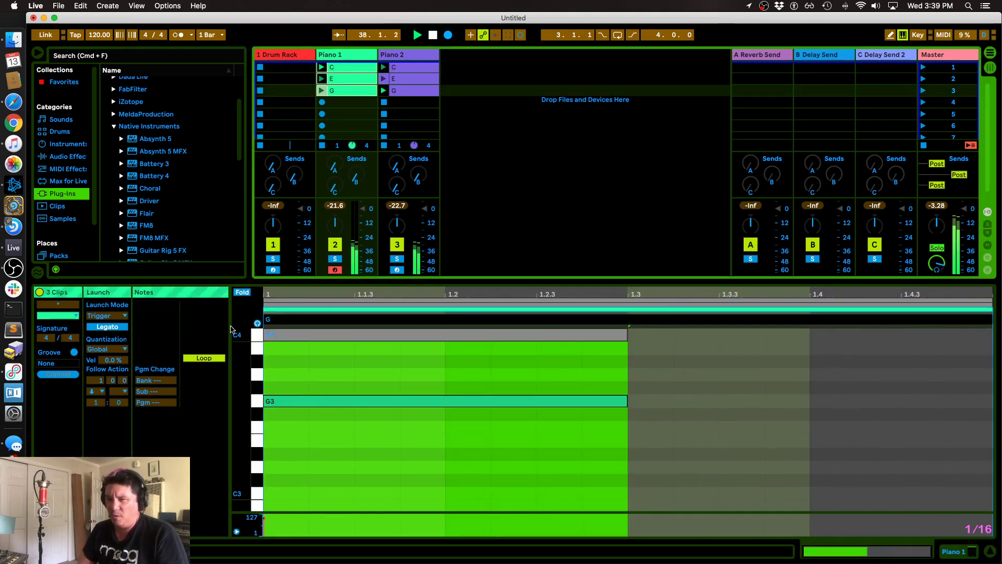
left_click(101, 398)
left_click(97, 391)
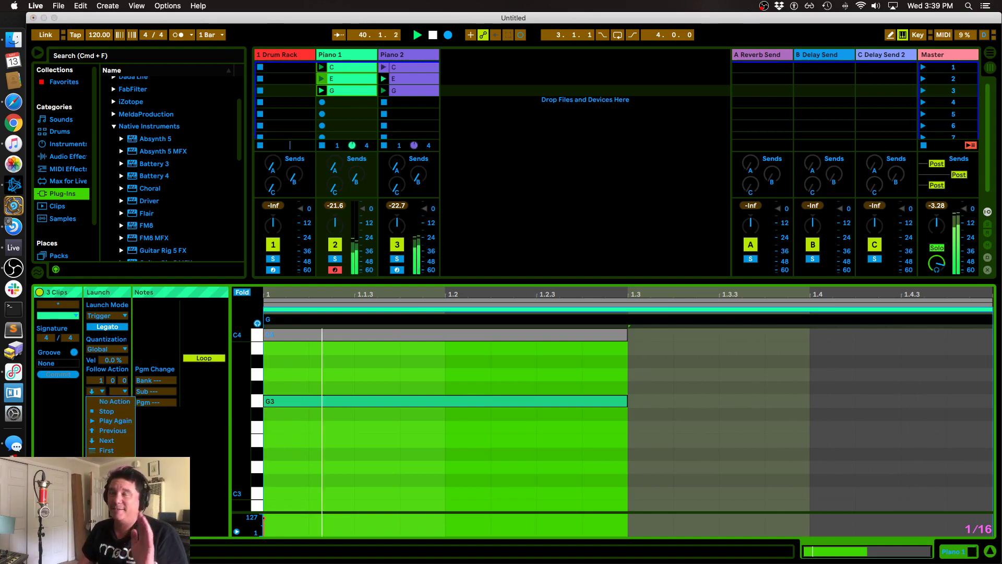
left_click(108, 479)
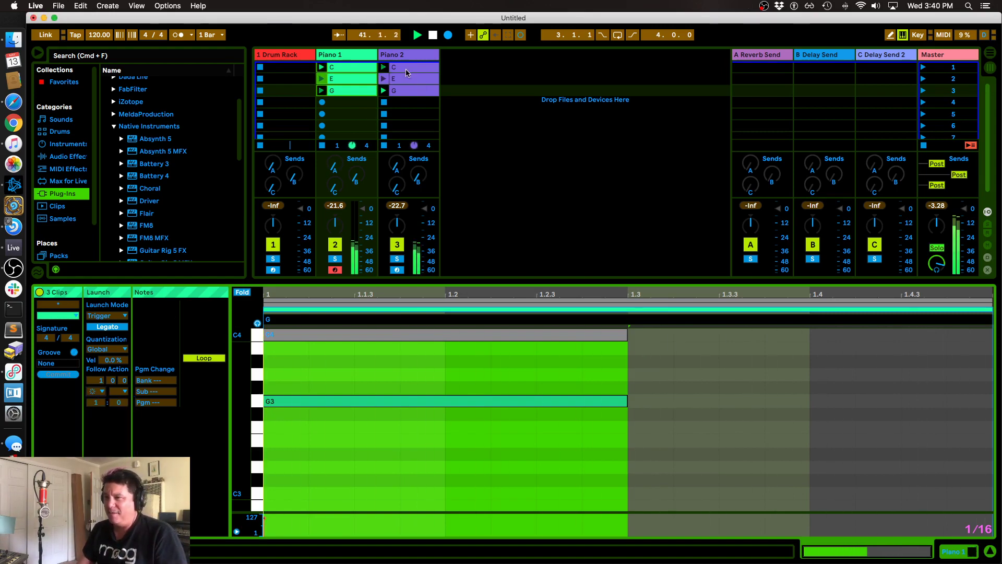
Step: Change the first follow action shared by the Piano 2 clips C, E and G to a different one
left_click(406, 67)
left_click(405, 91, "shift")
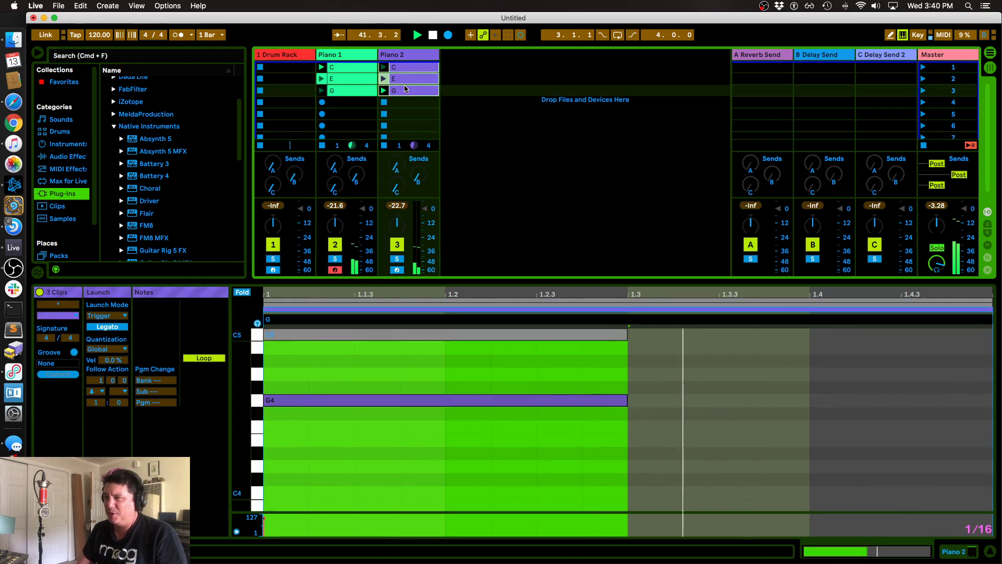
left_click(97, 391)
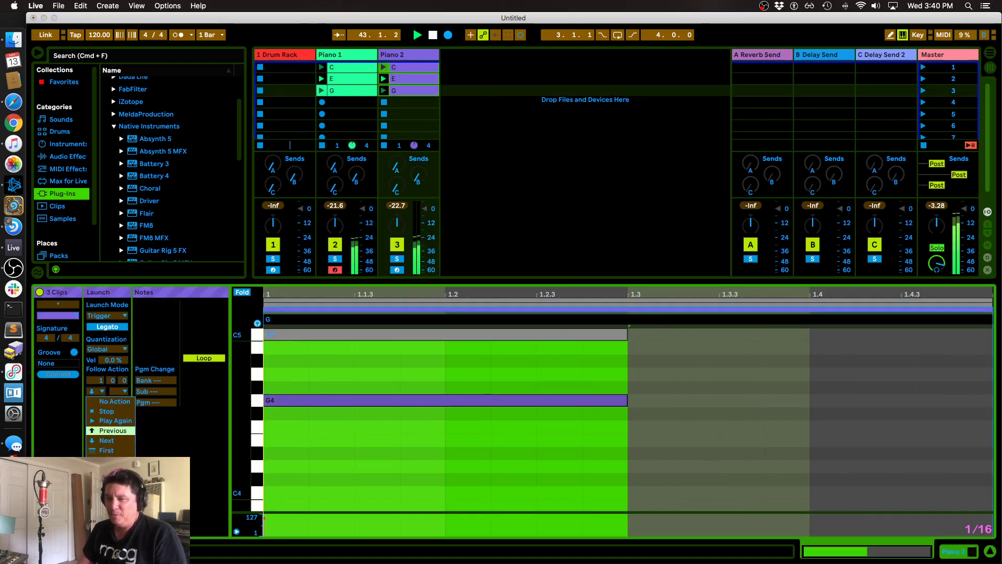
left_click(107, 470)
left_click(533, 101)
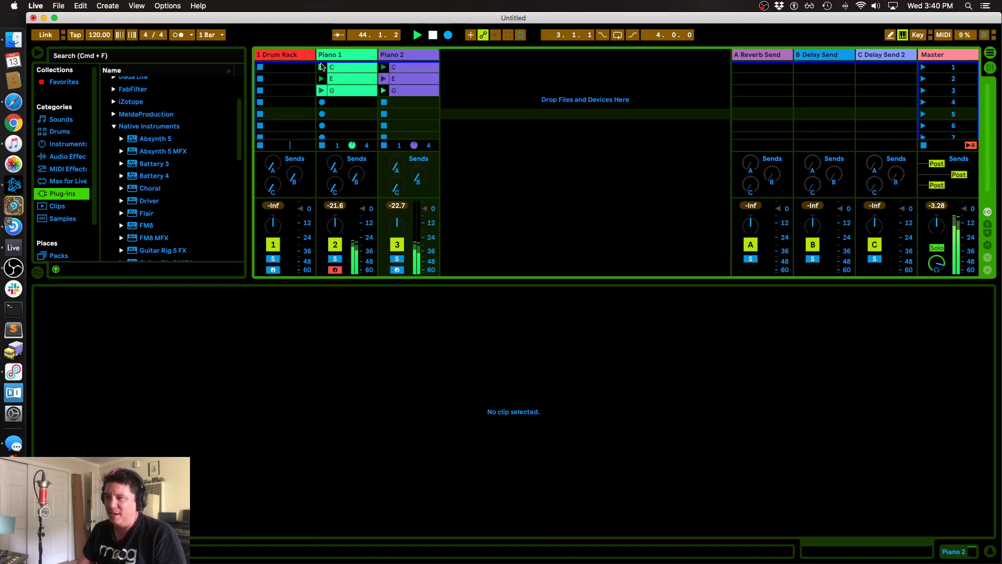
left_click(335, 68)
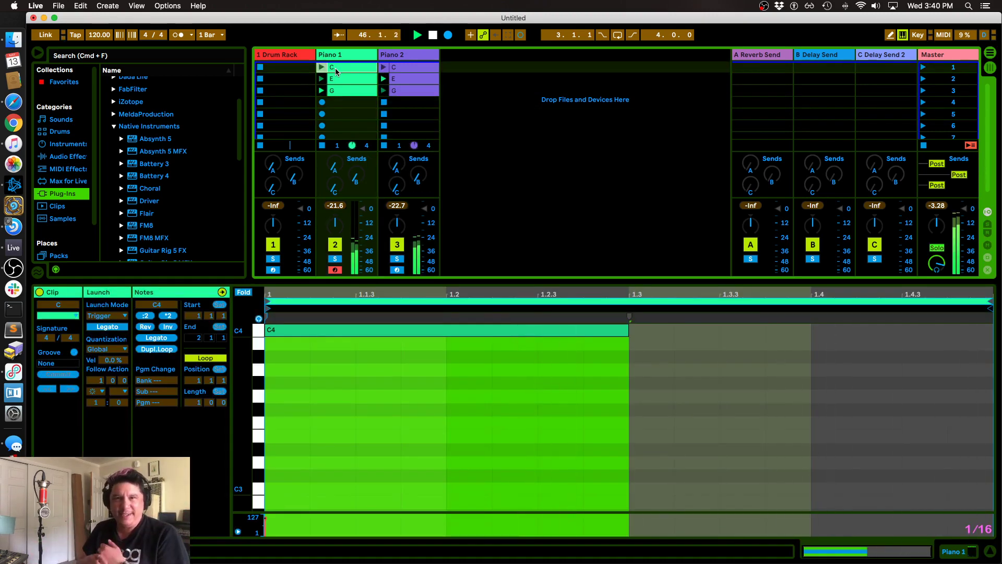
left_click(408, 114)
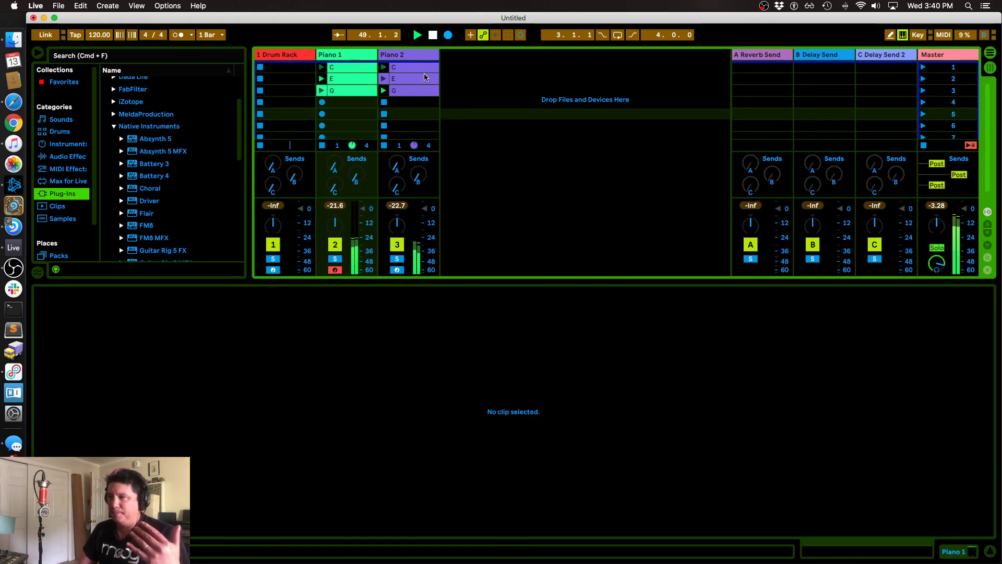
left_click(488, 78)
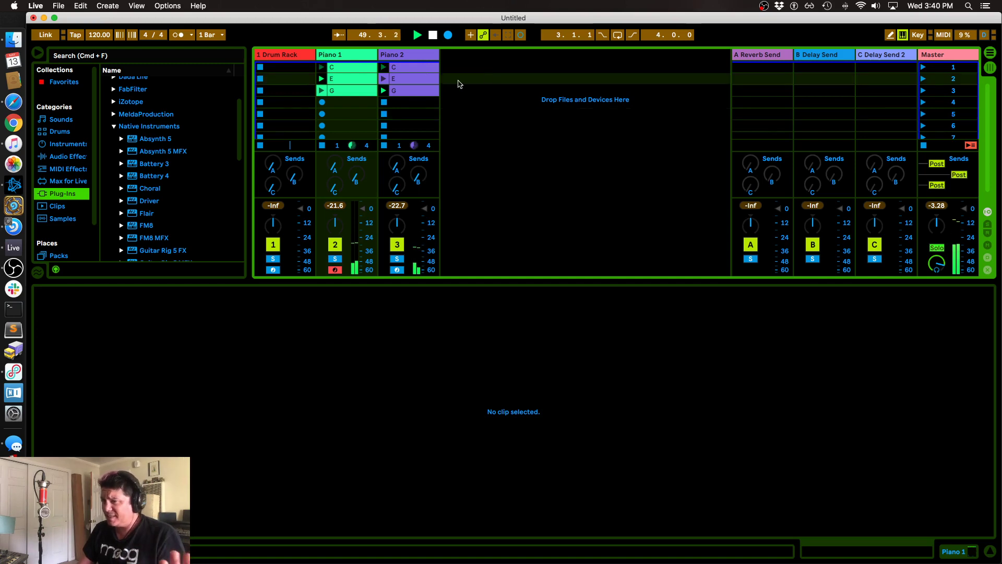
Step: Stop the playing clips on the Piano 1 and Piano 2 tracks, and select the Piano 1 track
left_click(384, 103)
left_click(348, 67)
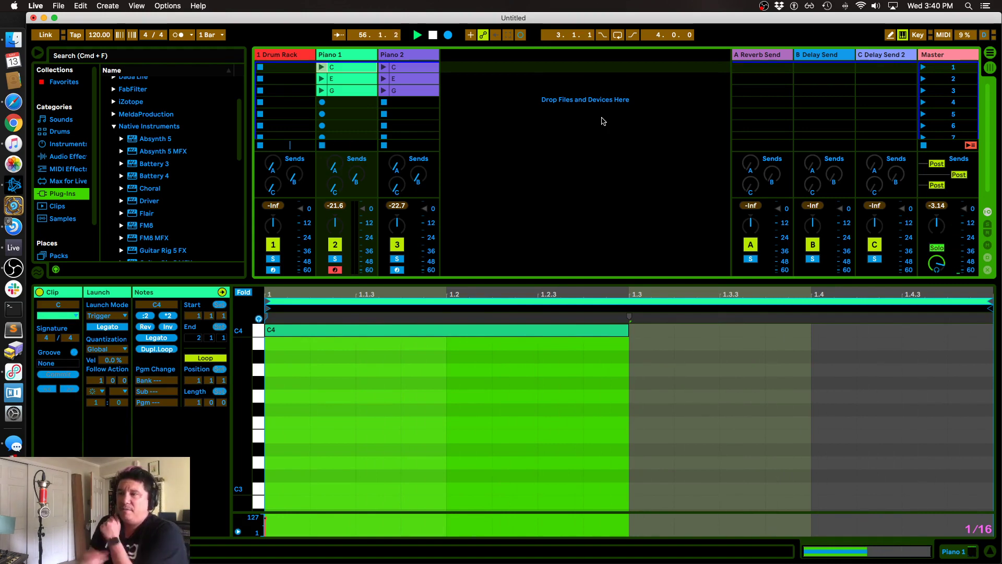
left_click(335, 56)
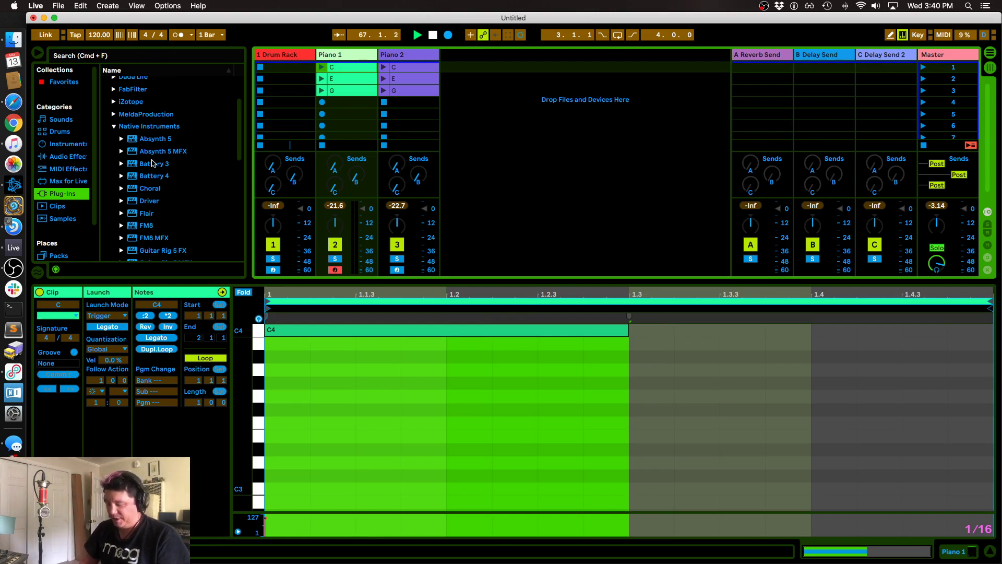
Step: Switch to Audio MIDI Setup and open the properties of the IAC Driver from MIDI Studio
key("super+space")
type("midi")
key("Return")
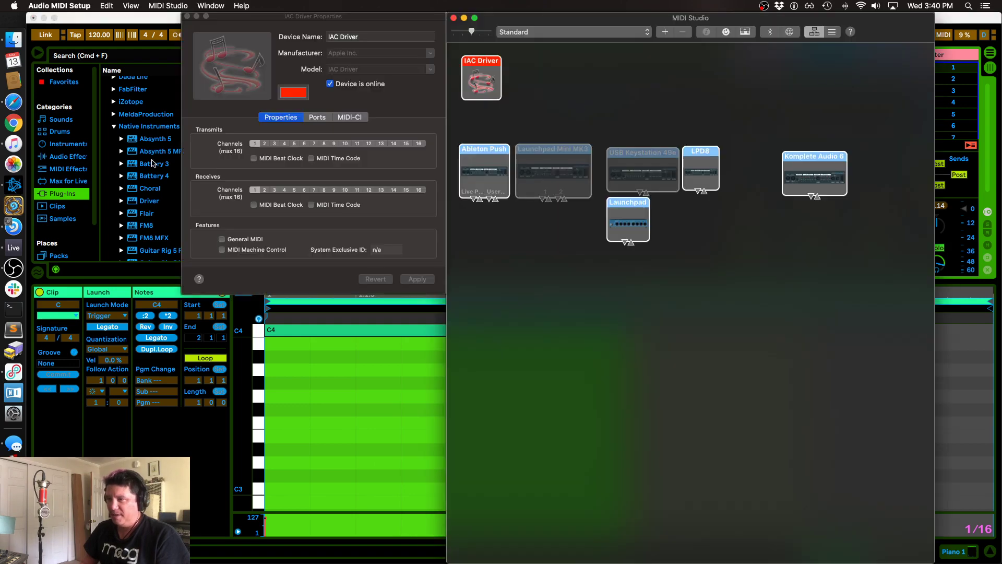
left_click(187, 17)
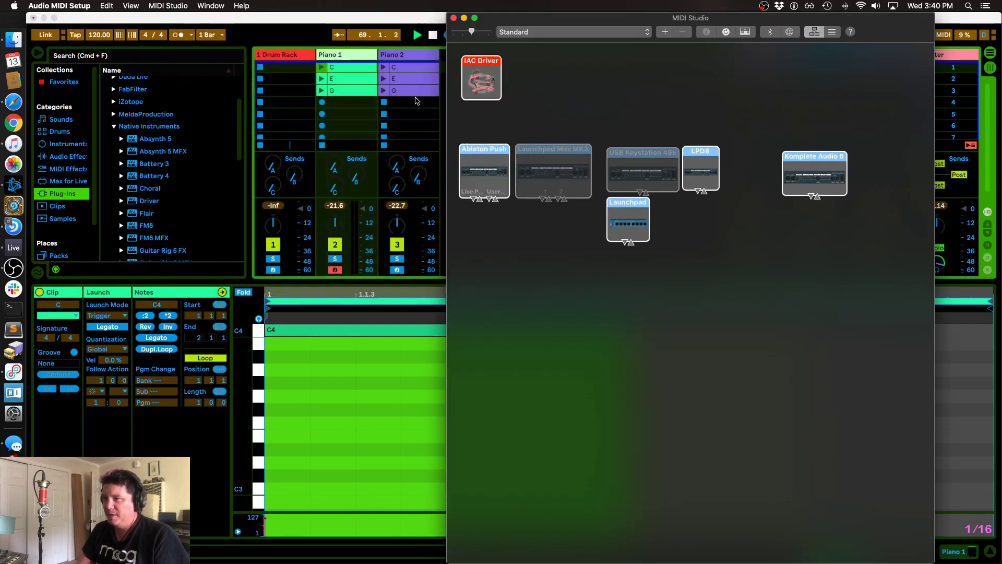
left_click(484, 74)
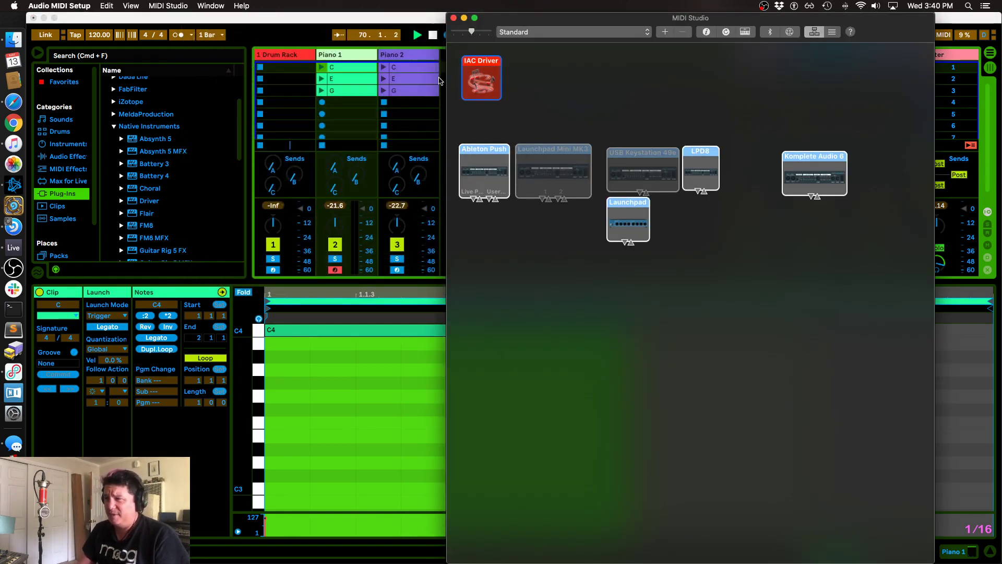
double_click(477, 78)
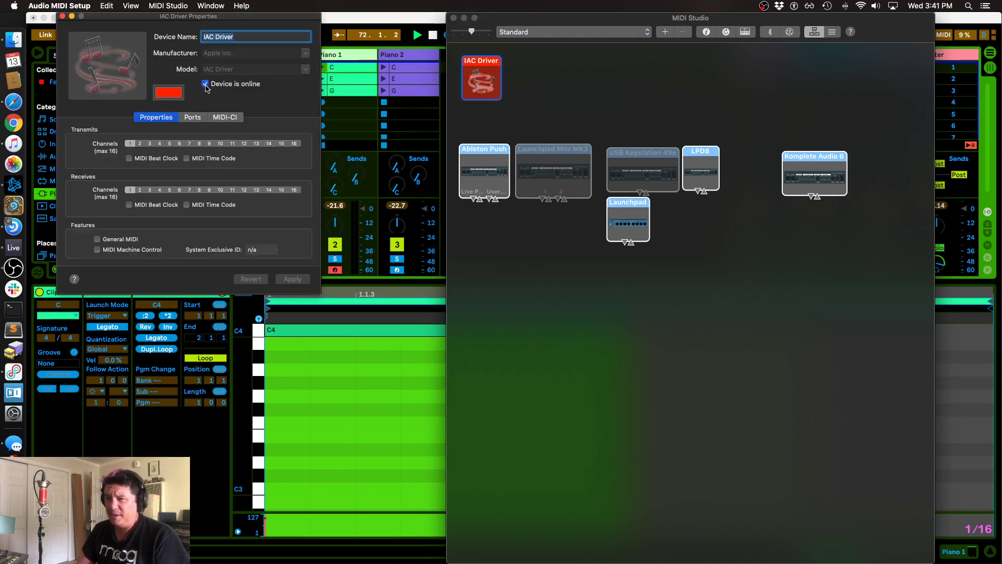
Step: Toggle the IAC Driver offline and back online, close the MIDI setup windows, and switch back to Live
left_click(206, 84)
left_click(206, 84)
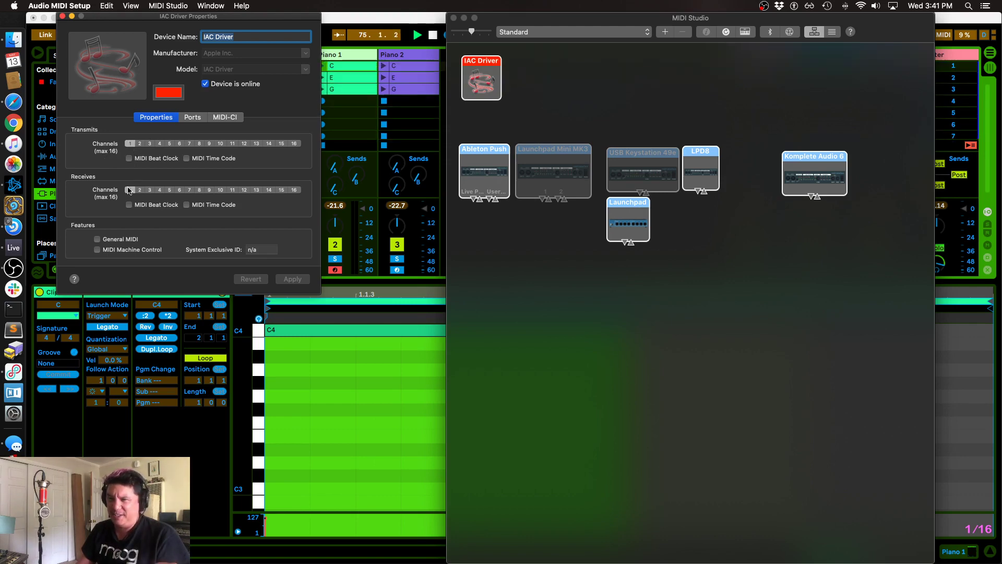
left_click(63, 18)
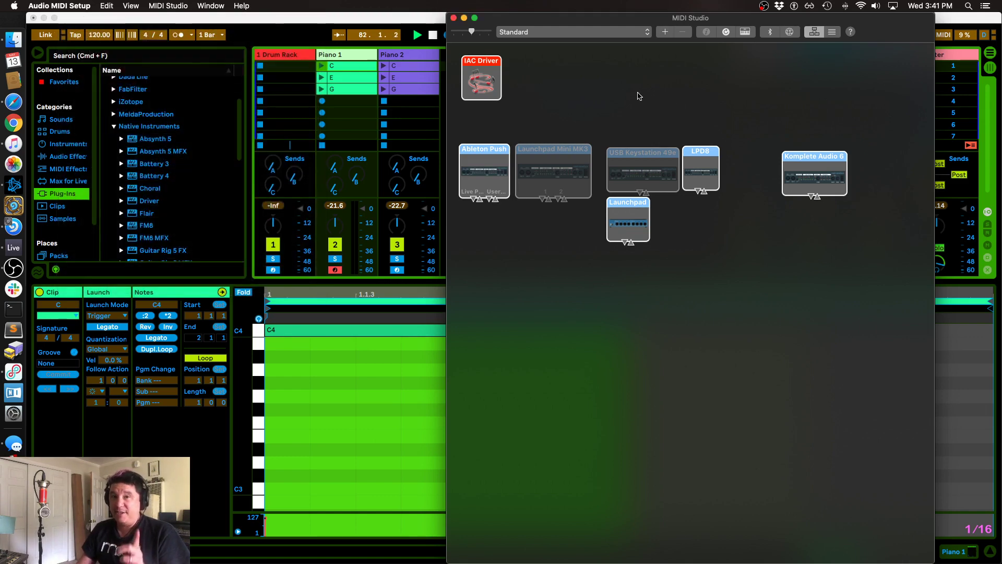
left_click(453, 18)
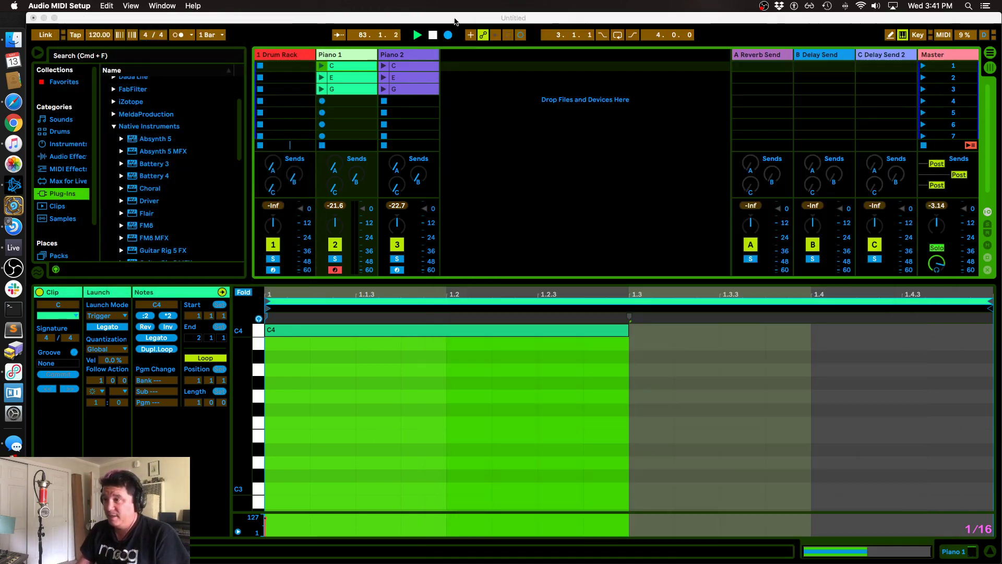
left_click(286, 24)
left_click(546, 123)
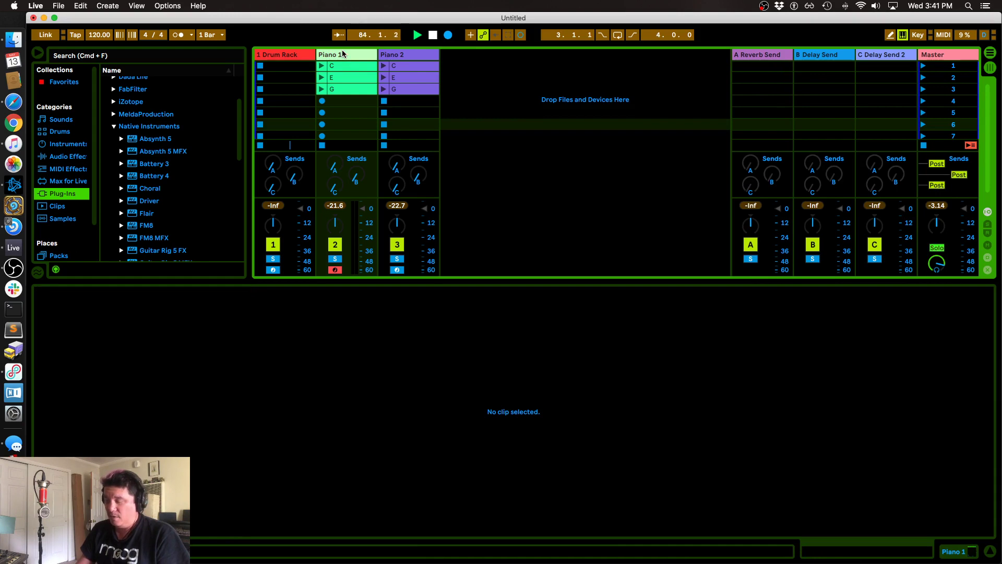
Step: Insert a new MIDI track between Drum Rack and Piano 1 and name it Trigger
key("super+shift+t")
left_click_drag(409, 56, 326, 58)
key("super+r")
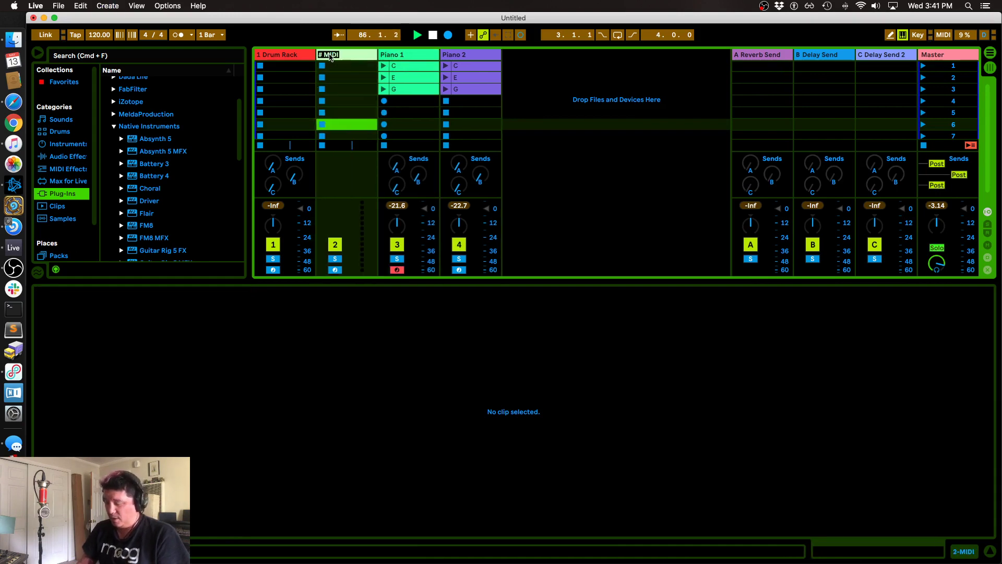
type("Tri")
type("iger")
key("Return")
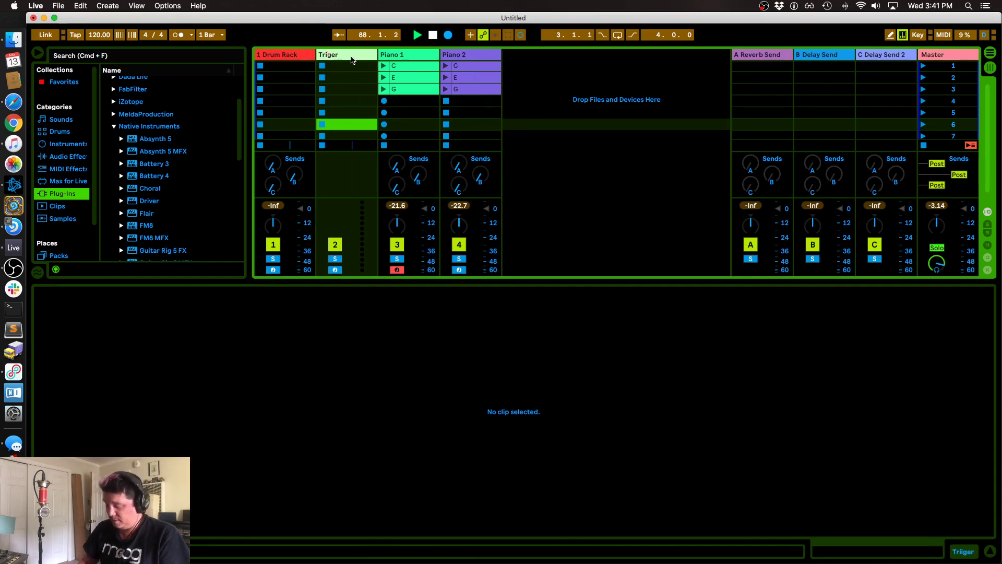
left_click(555, 89)
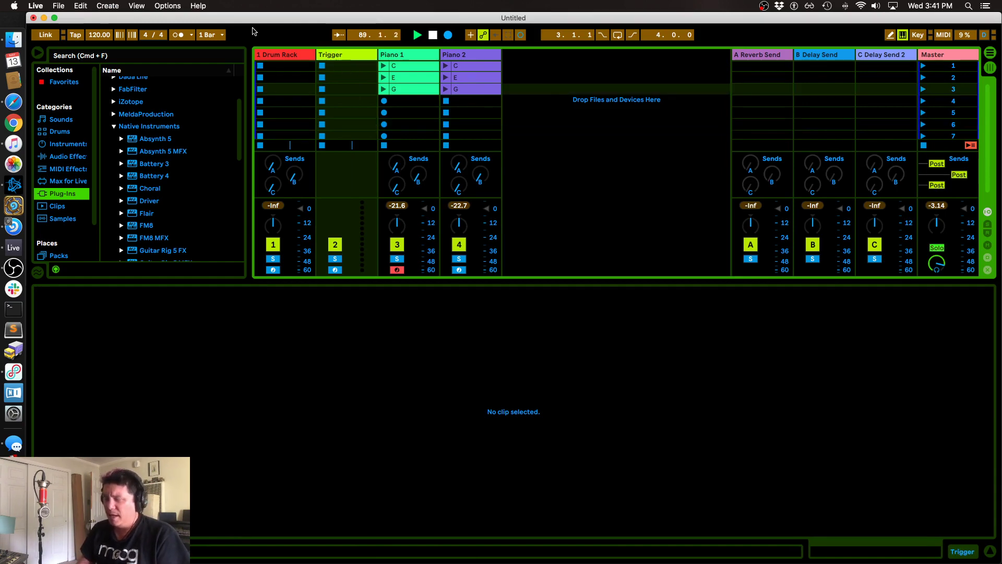
Step: Review the Track and Remote settings of the IAC Driver (Bus 1) MIDI ports in the preferences
key("super+s")
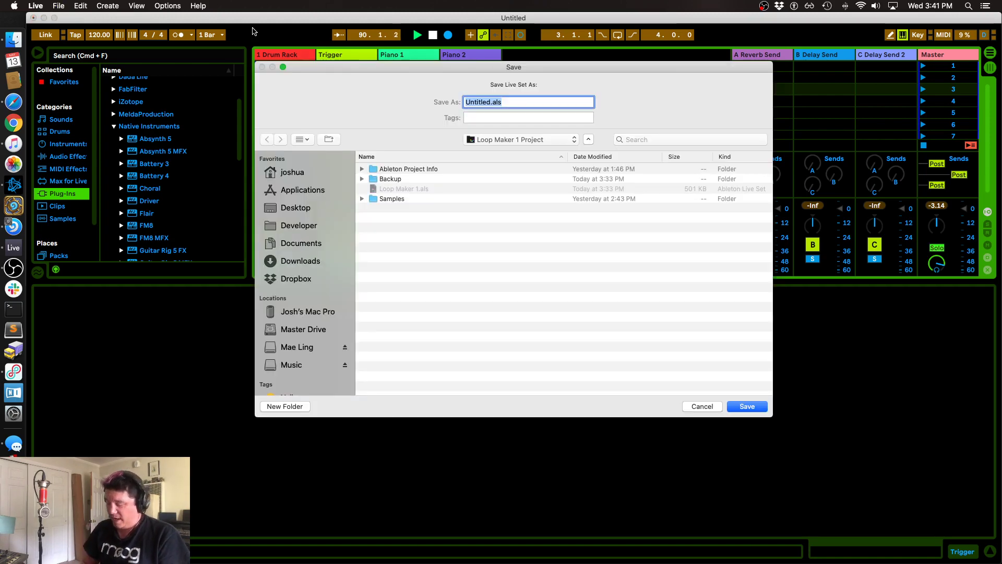
key("Escape")
key("super+comma")
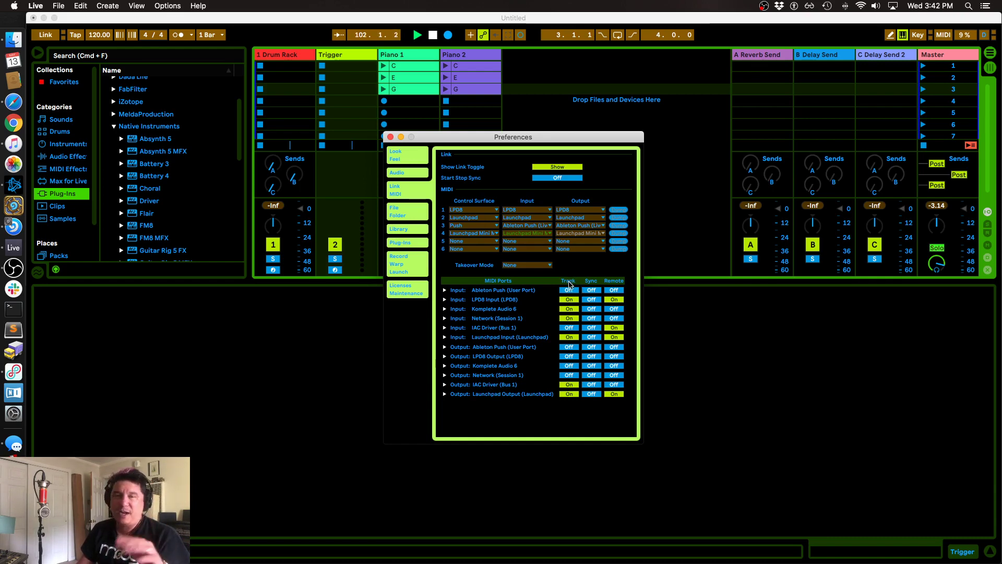
left_click(391, 136)
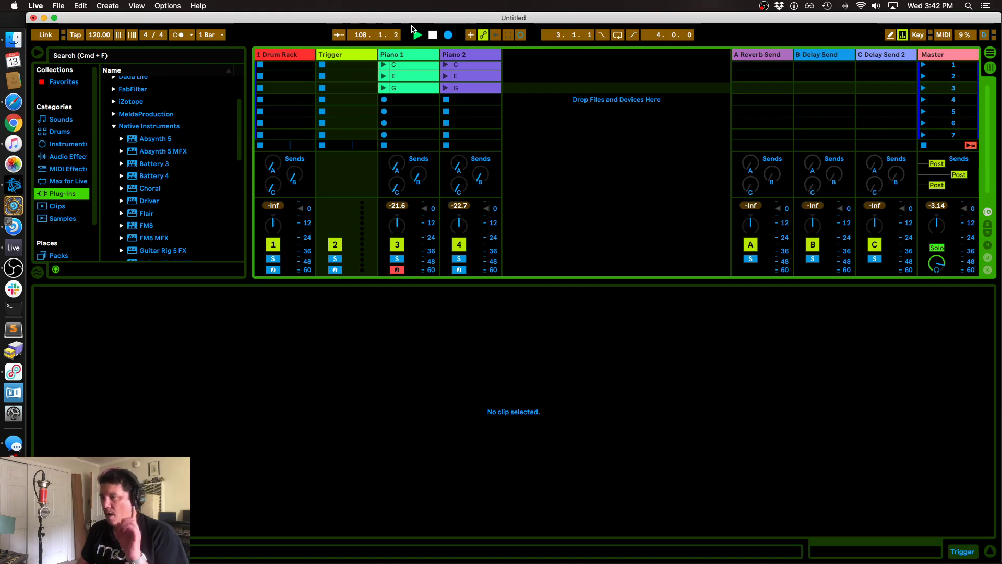
Step: Create an empty MIDI clip in the Trigger track's first slot, set its loop length to 2 bars, and name it 1
double_click(345, 67)
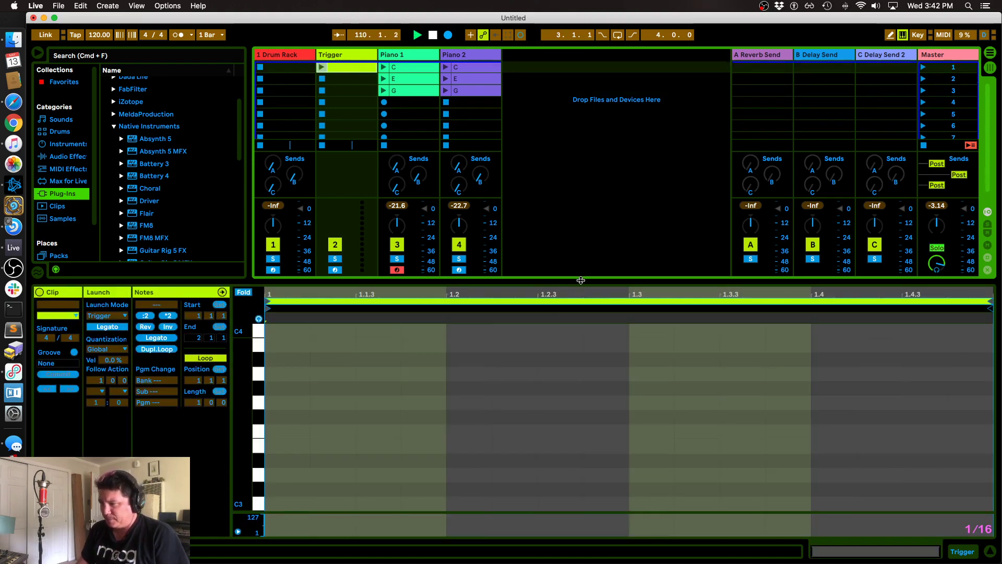
left_click_drag(580, 280, 581, 223)
left_click(197, 345)
type("2")
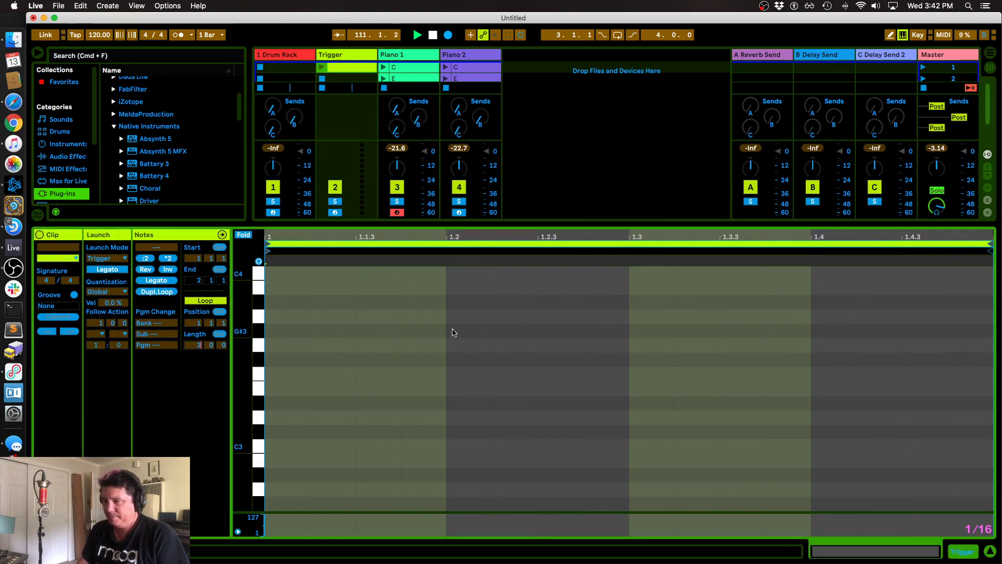
key("Return")
left_click(340, 71)
key("super+r")
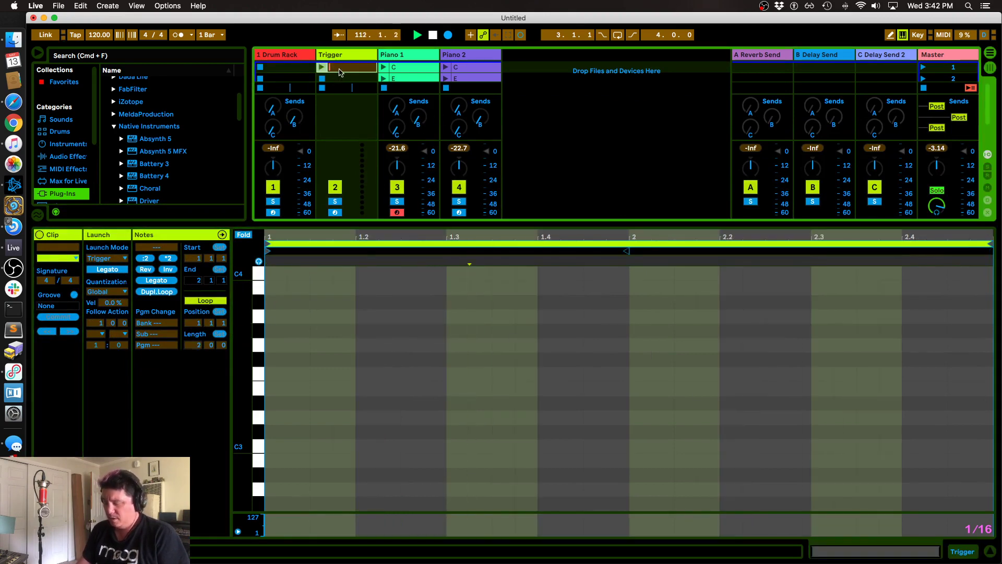
type("1")
key("Return")
Step: Add an E3 note from 1.4 to 2.2 and a D#3 note from 2.2 to the end of bar 2 in clip 1
left_click(397, 396)
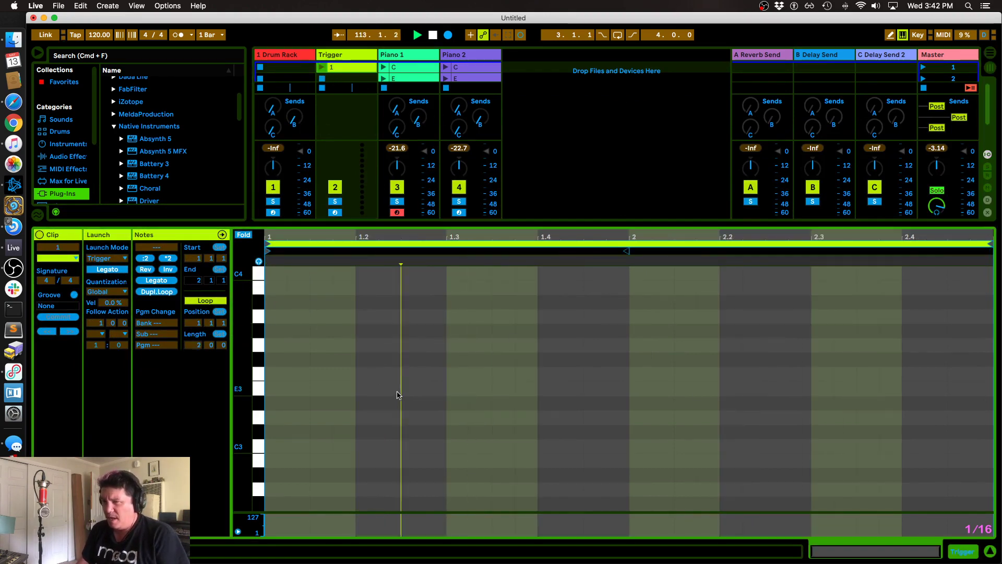
double_click(545, 391)
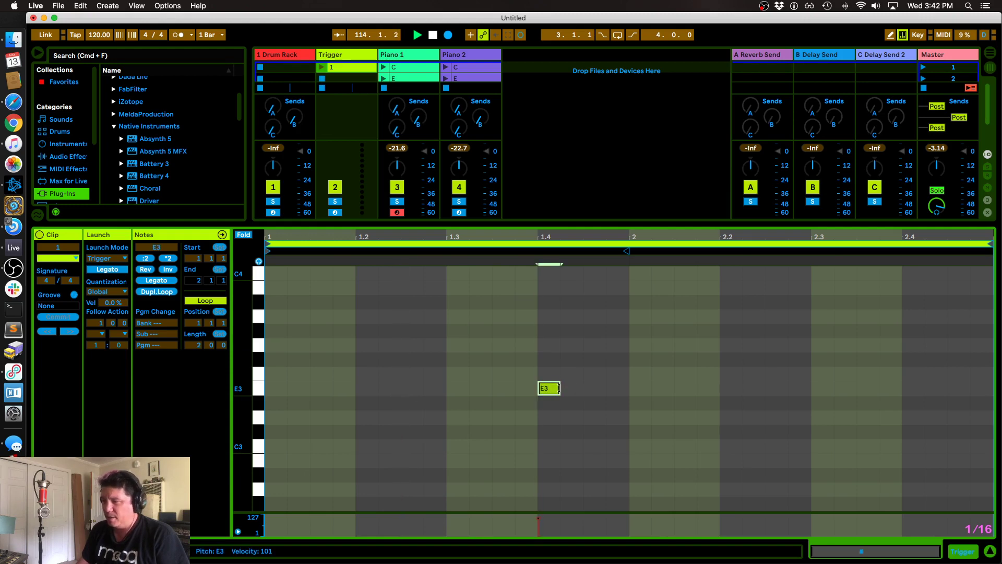
left_click_drag(558, 388, 719, 402)
double_click(633, 403)
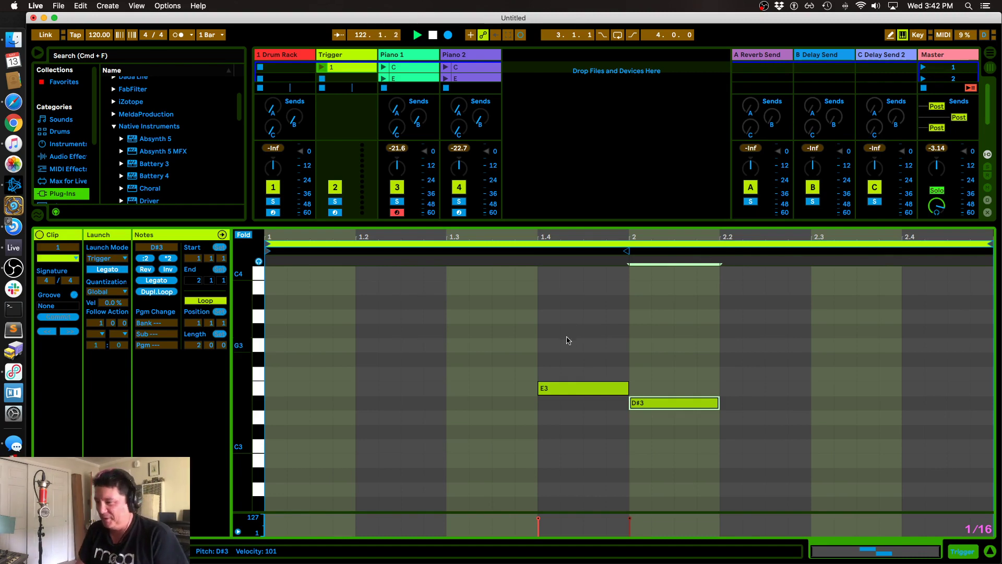
left_click_drag(627, 388, 747, 410)
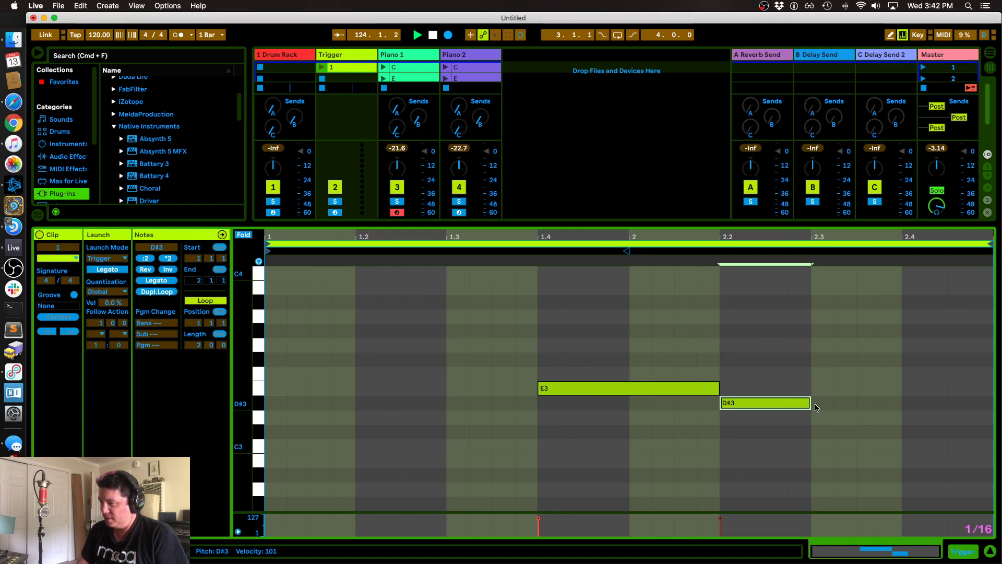
left_click_drag(811, 403, 991, 403)
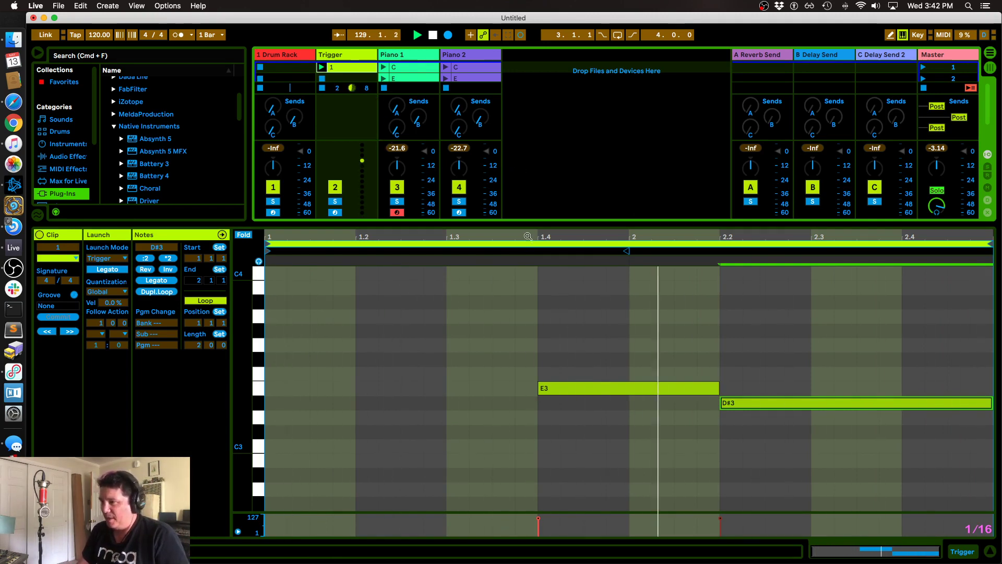
Step: With playback stopped and the track routing shown, enter MIDI mapping mode and select Piano 1's E clip
key("super+alt+i")
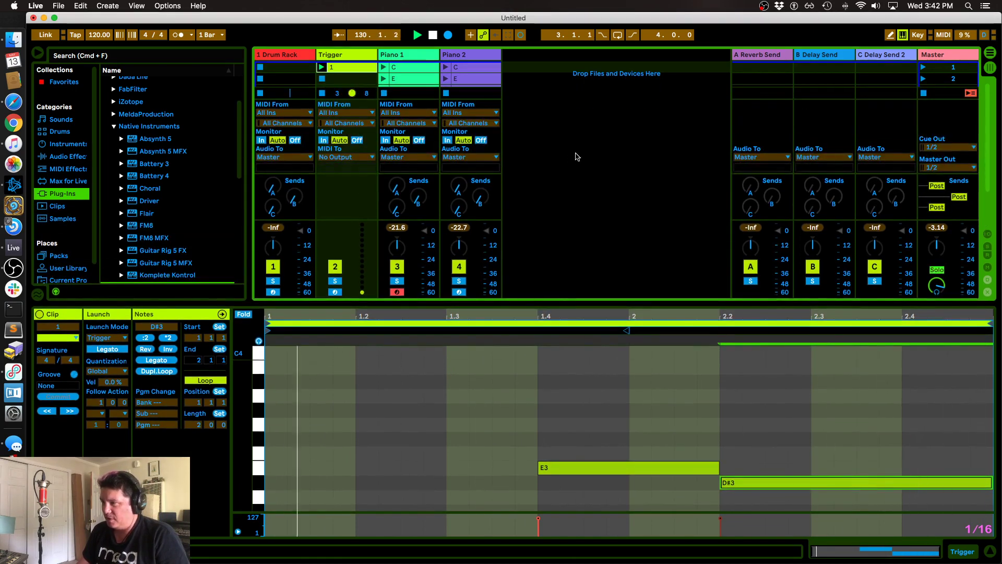
key("space")
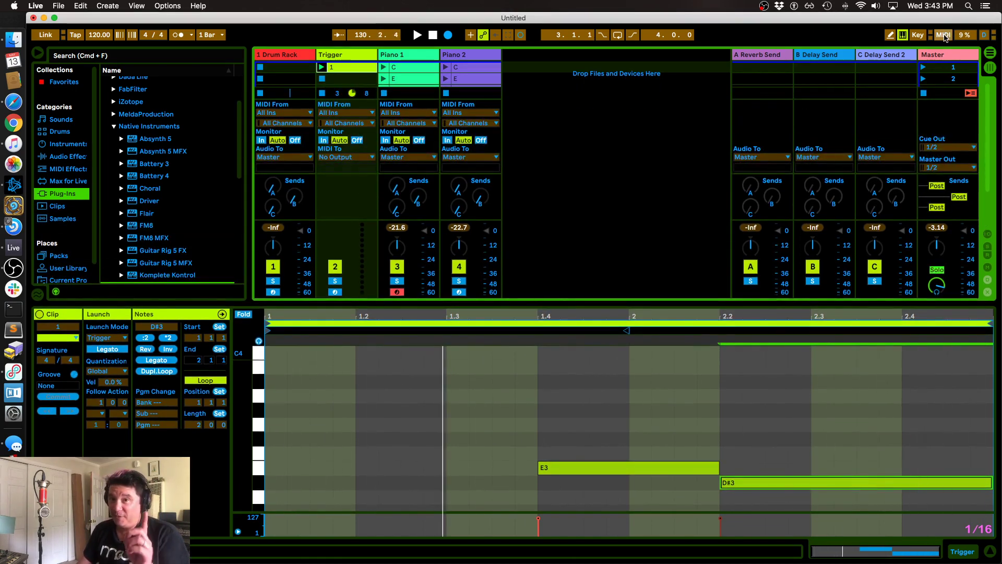
left_click(944, 35)
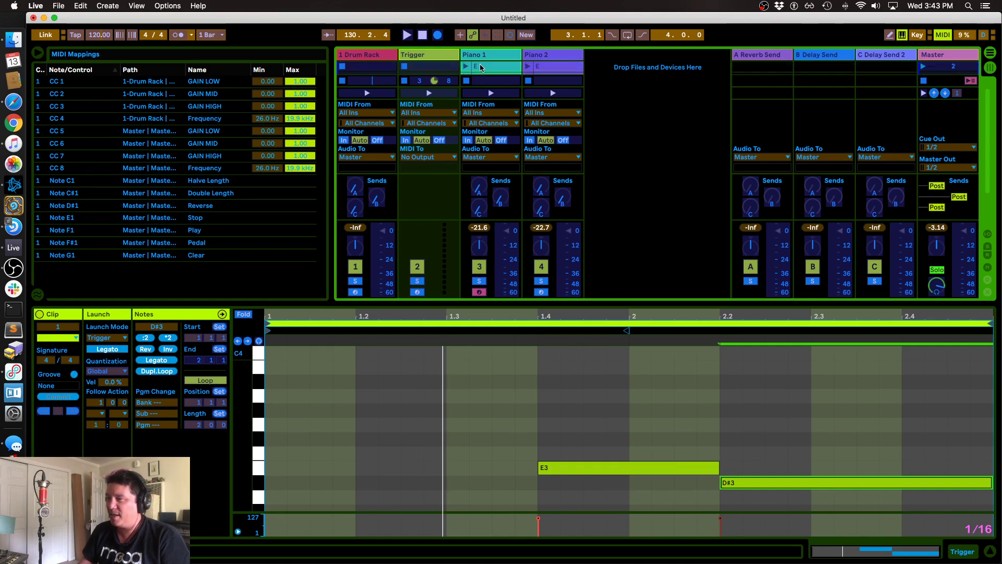
left_click(482, 68)
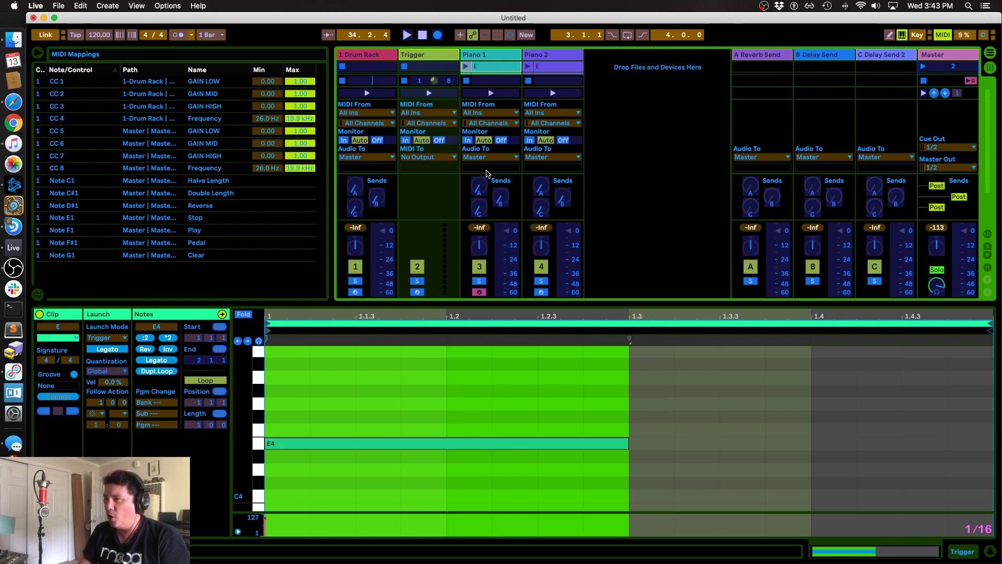
Step: Route the Trigger track's MIDI output to IAC Driver (Bus 1) and stop the transport
left_click(436, 157)
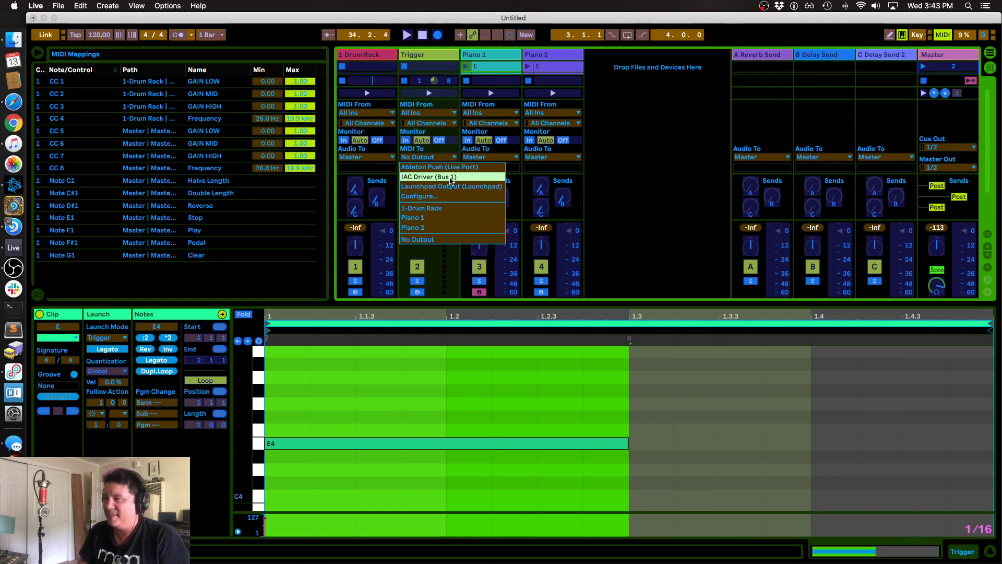
left_click(451, 178)
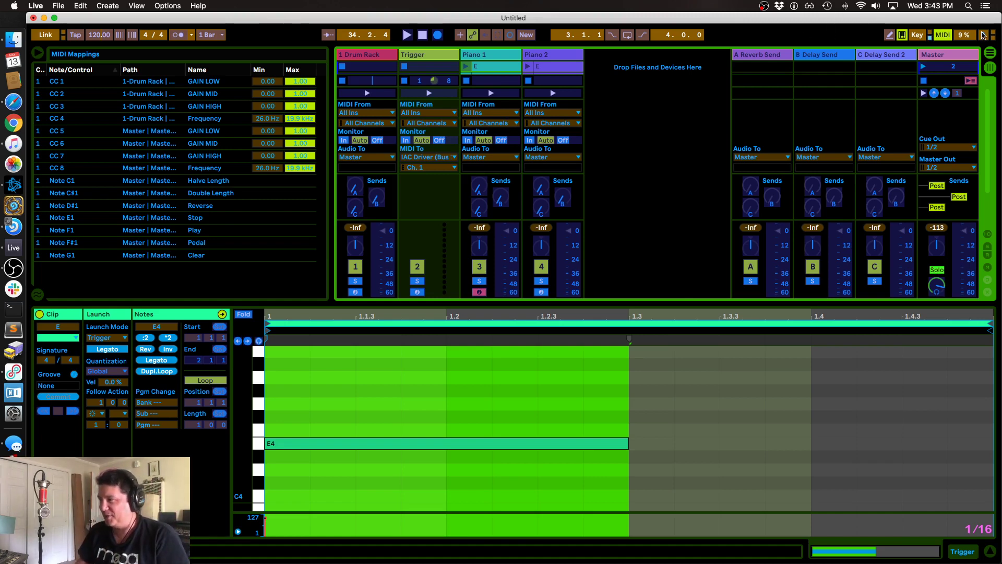
left_click(423, 35)
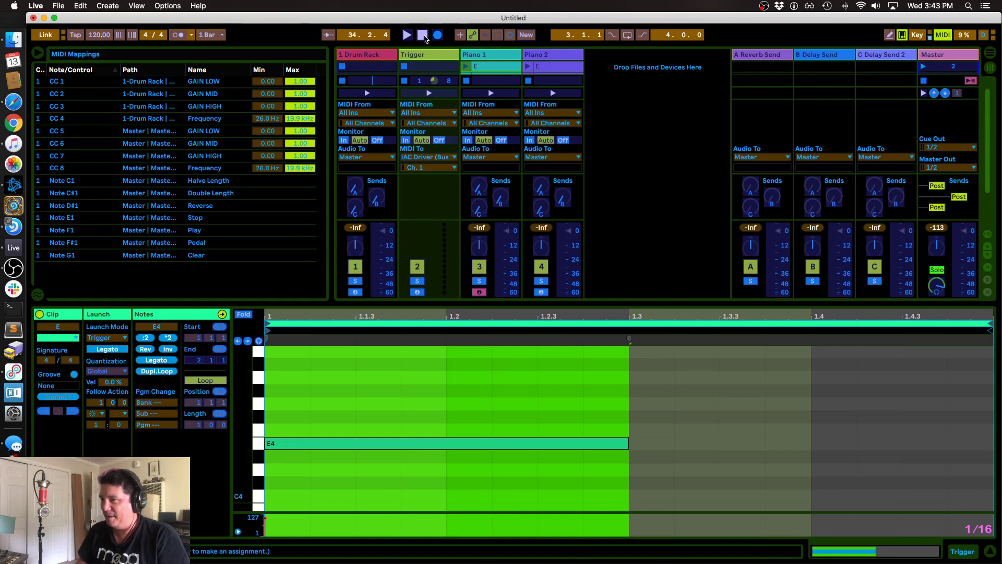
Step: Play Trigger clip 1 in MIDI mapping mode and map Piano 1's C clip to its D#3 note
left_click(423, 68)
key("Up")
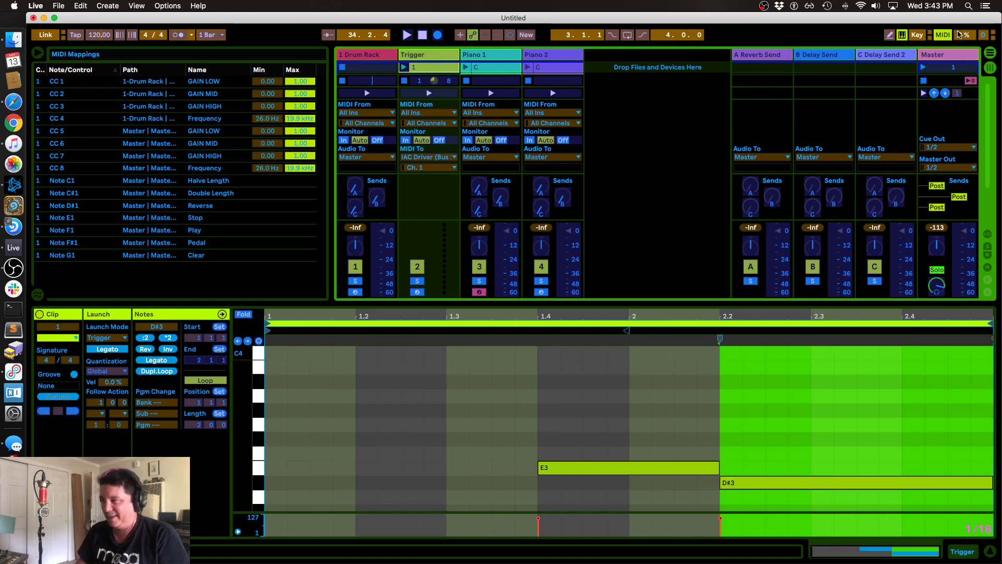
left_click(407, 34)
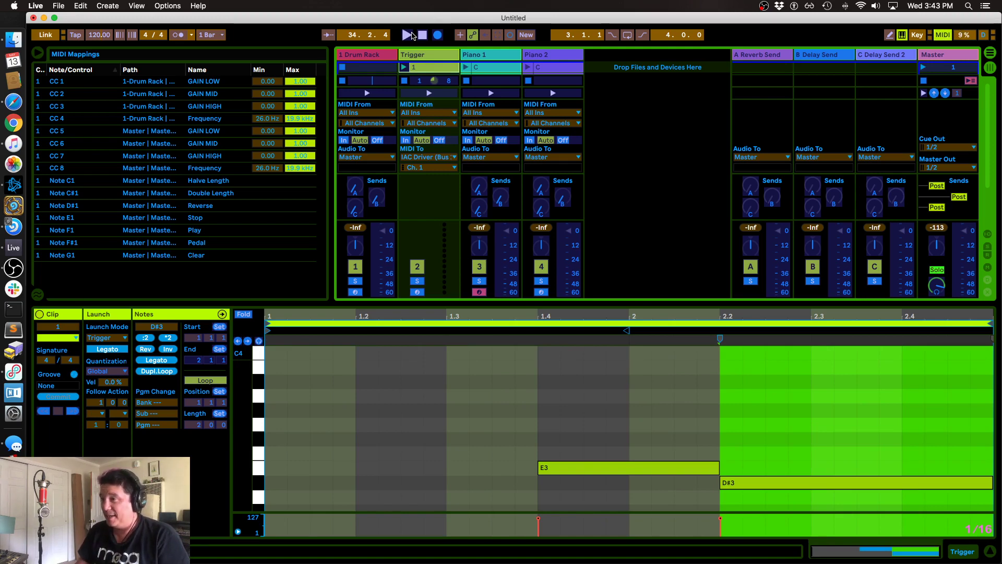
left_click(492, 69)
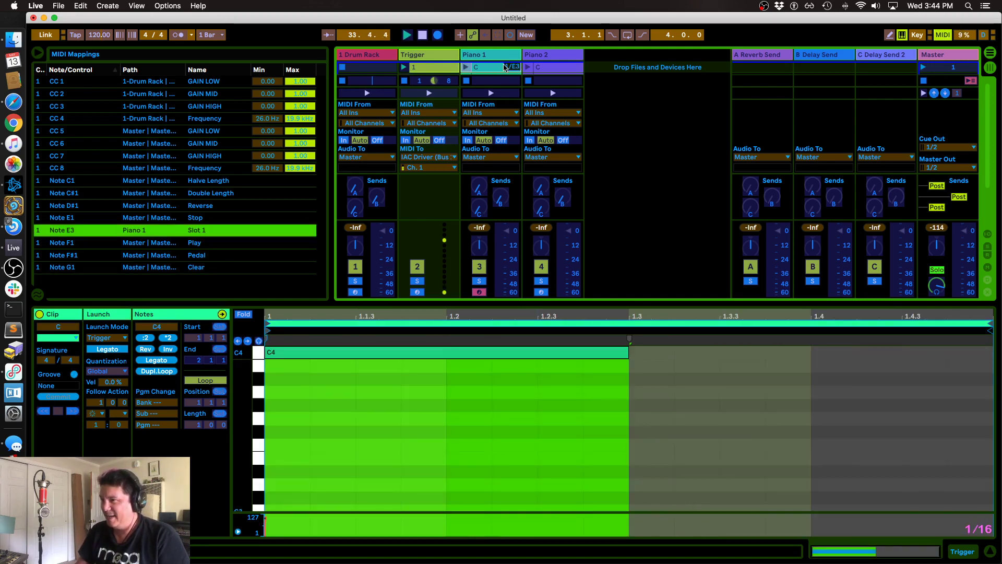
key("space")
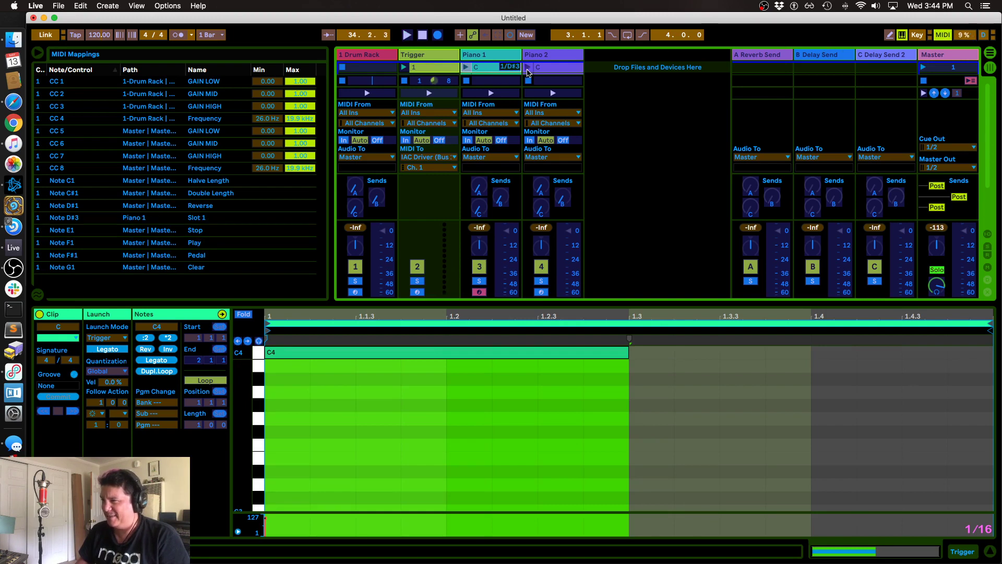
key("super+m")
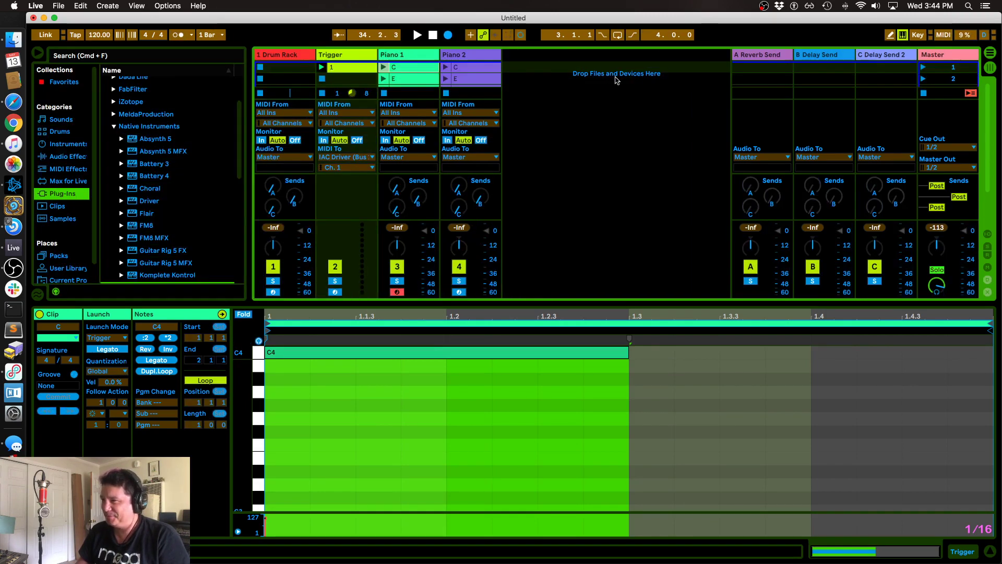
Step: Launch Trigger clip 1 to test whether its notes start Piano 1's C clip, with the full session grid shown
key("super+alt+l")
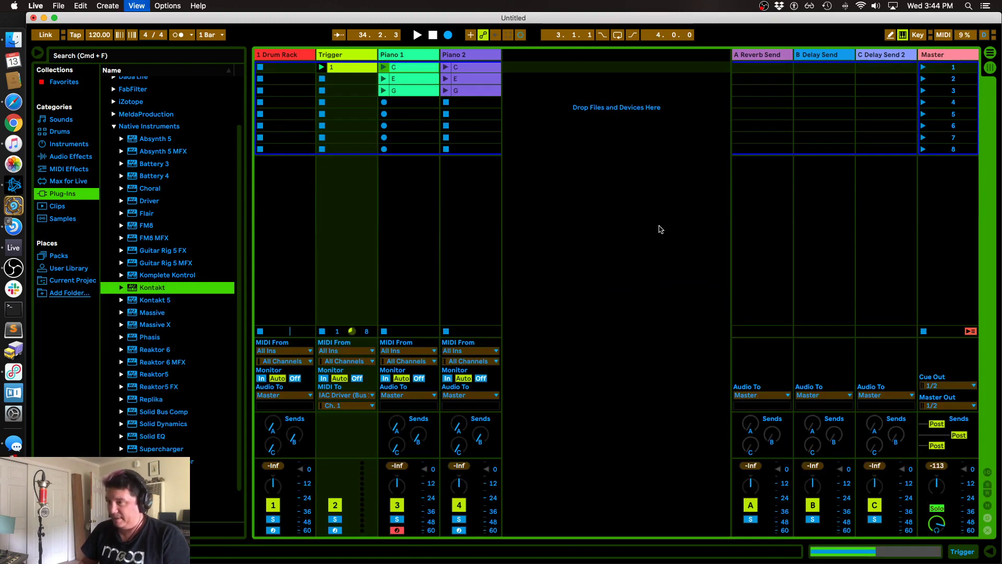
double_click(336, 65)
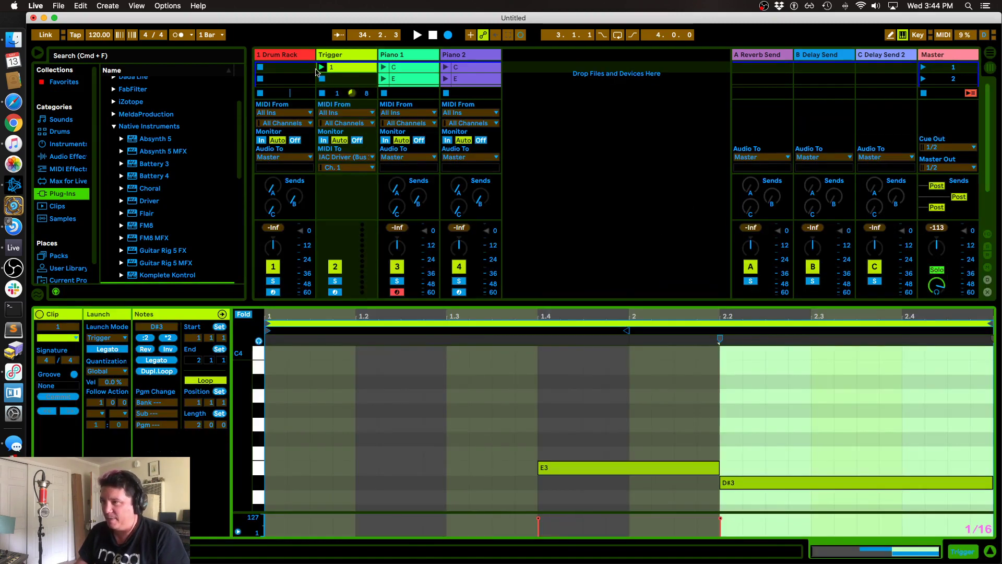
left_click(320, 68)
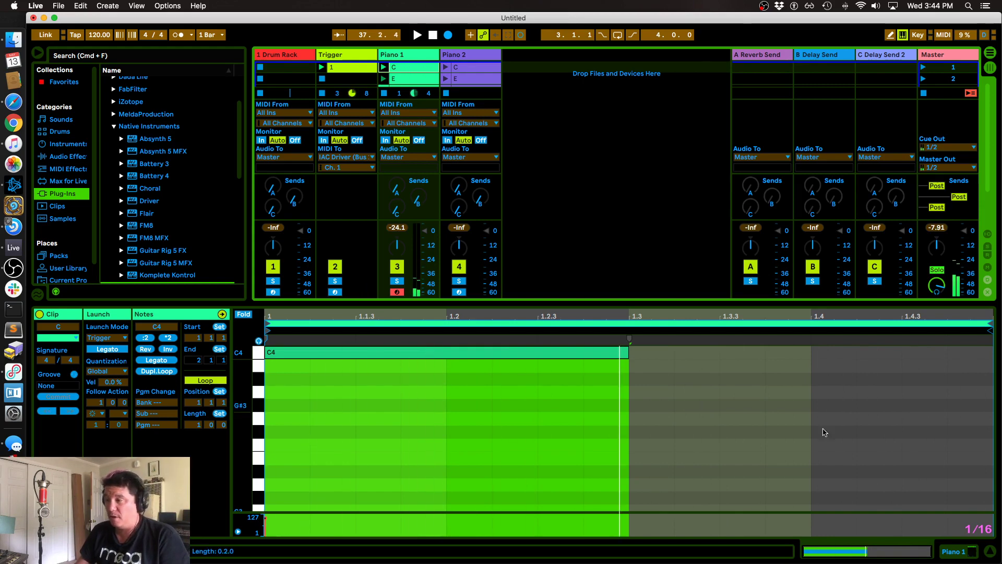
left_click(990, 551)
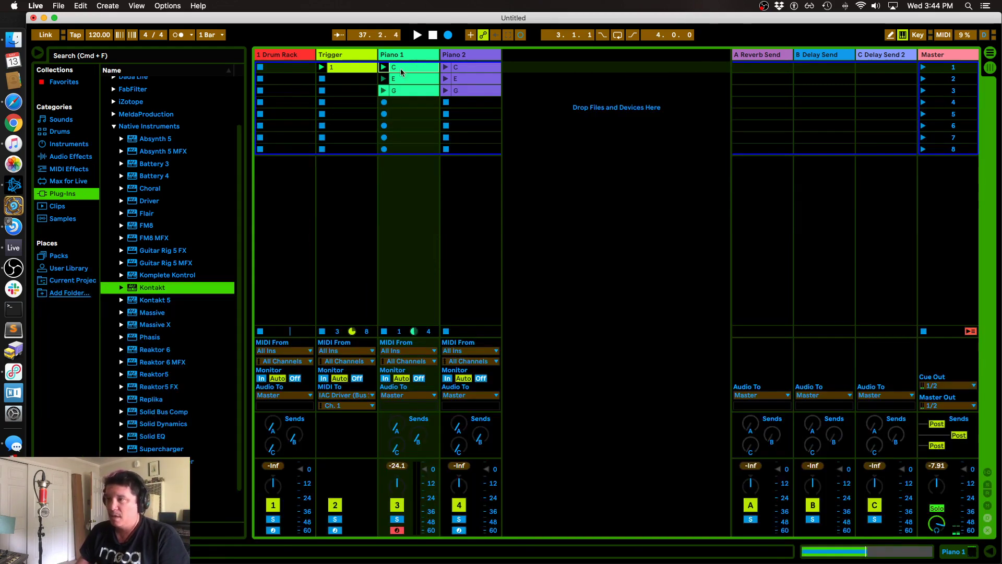
left_click(403, 82)
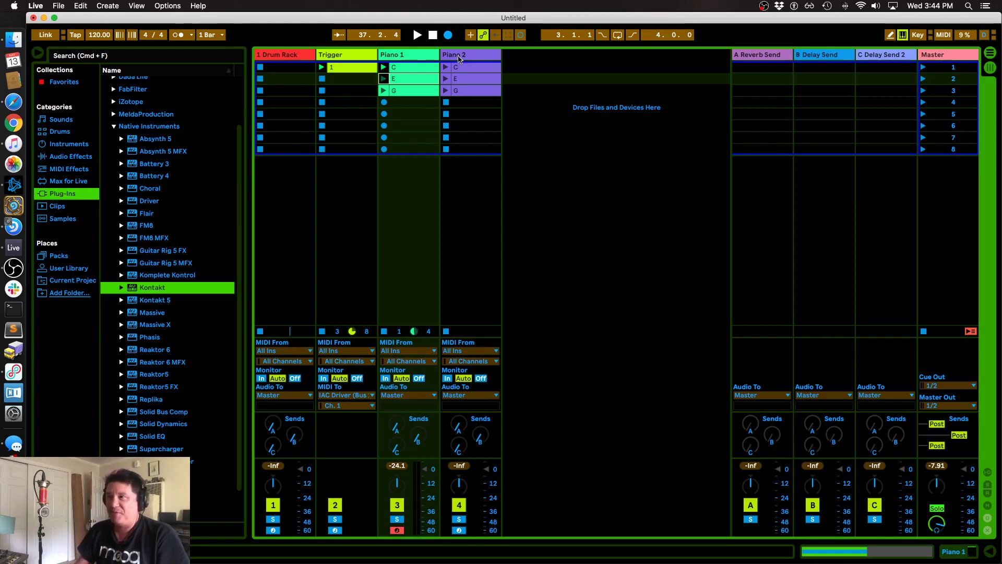
Step: Try to map Piano 2's C clip to a note of Trigger clip 1 in MIDI mapping mode
double_click(342, 67)
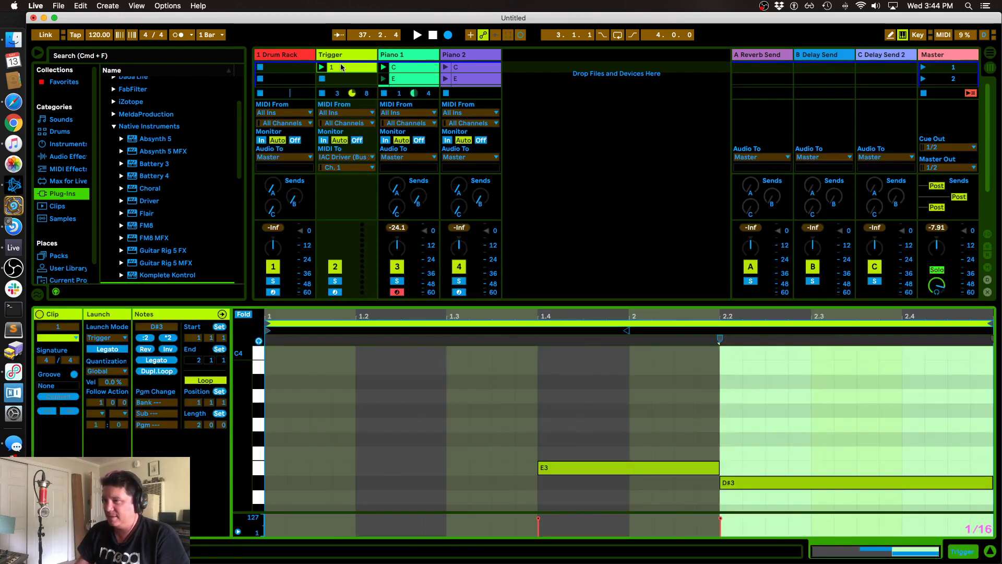
left_click(812, 384)
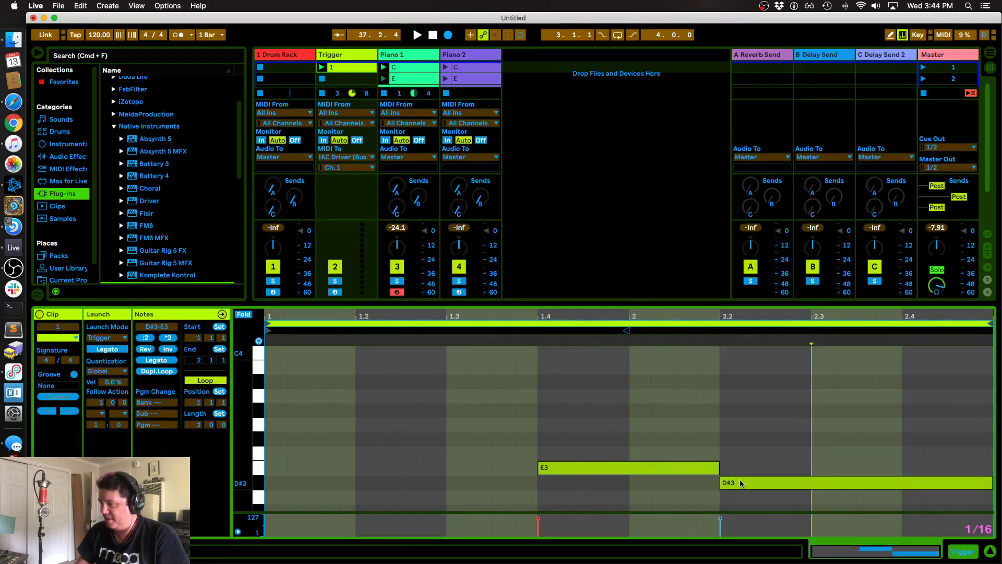
left_click(944, 35)
key("ctrl+Up")
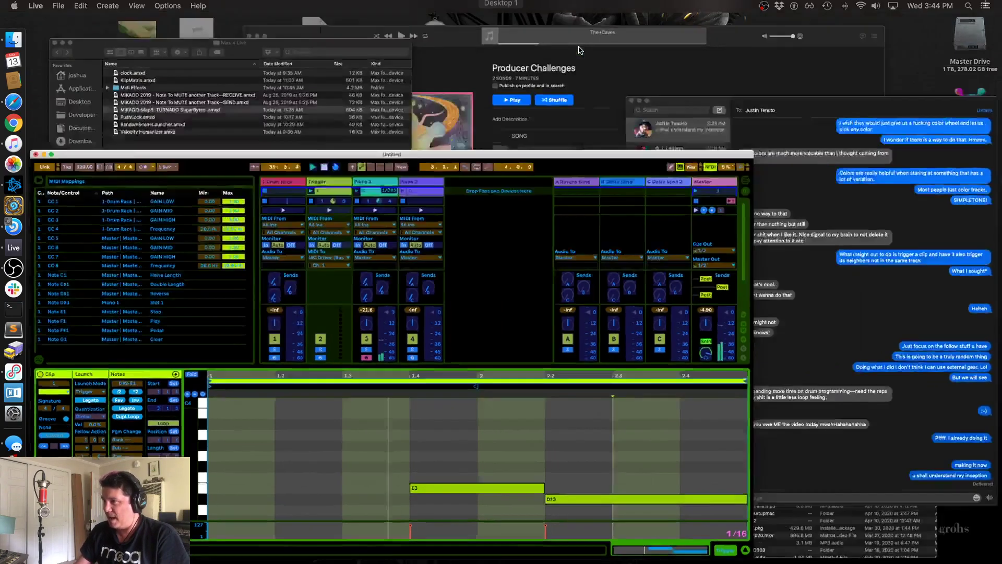
key("ctrl+Up")
left_click(539, 70)
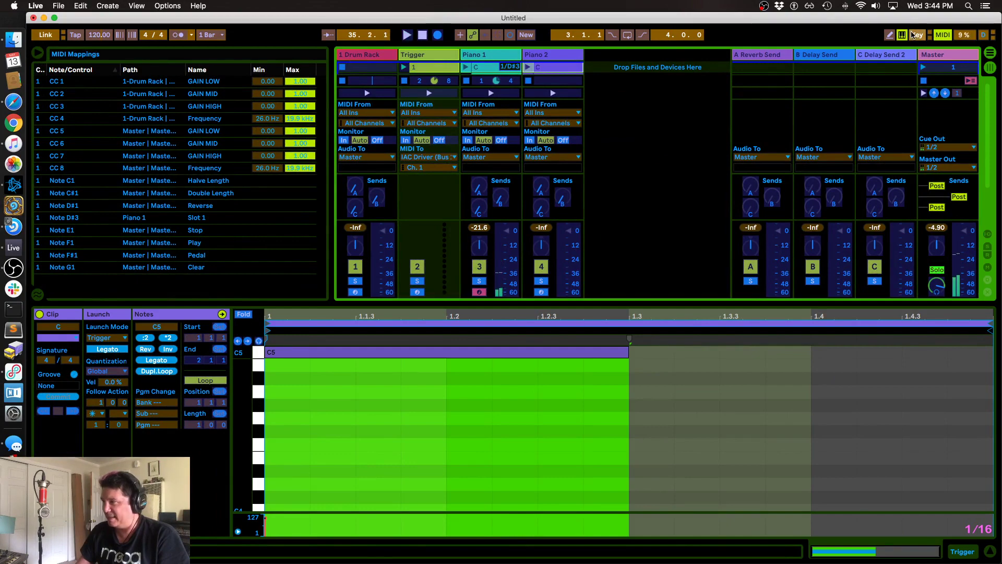
left_click(943, 35)
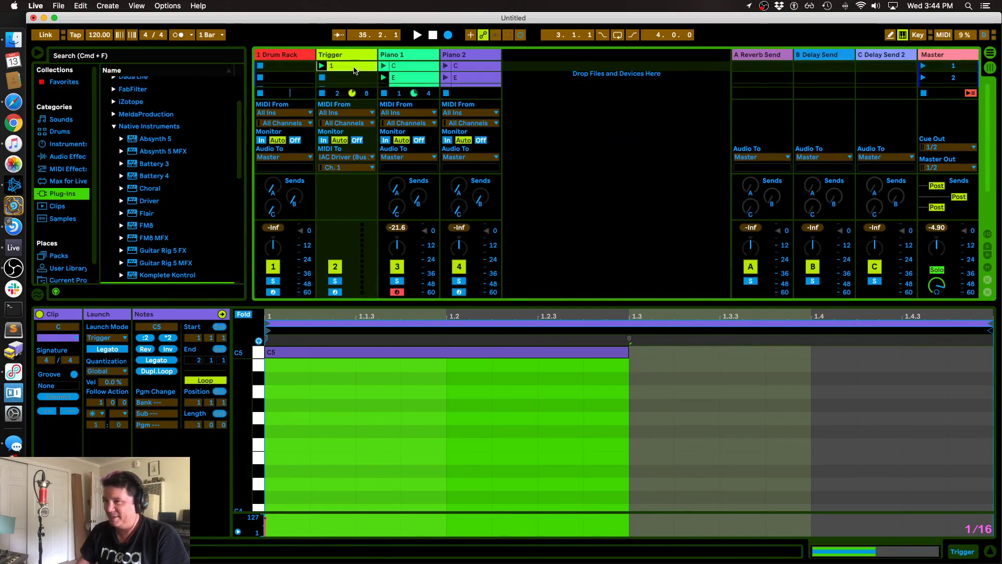
Step: Map Piano 2's C clip to the D#3 note sent by the playing Trigger clip 1
left_click(354, 71)
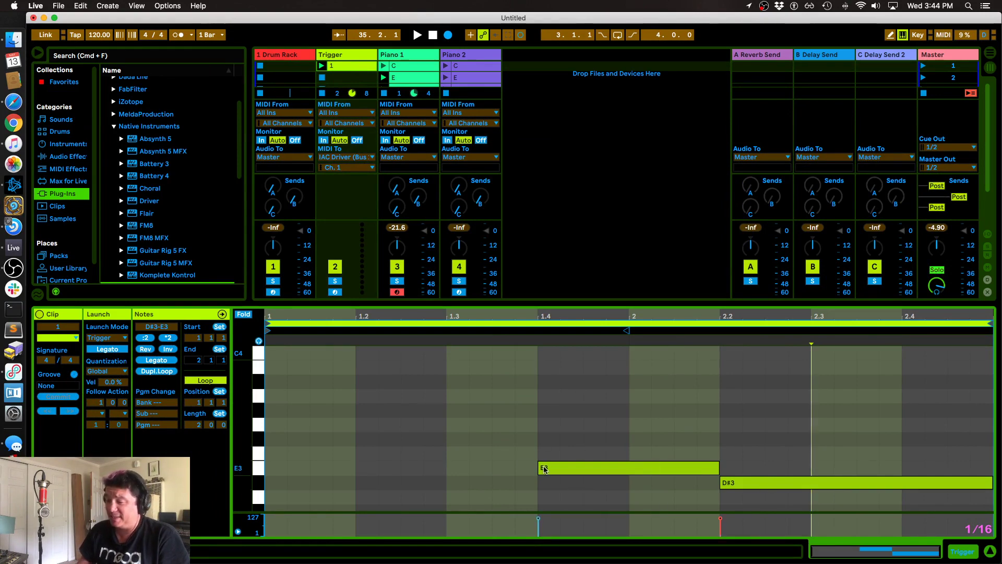
left_click(943, 35)
key("space")
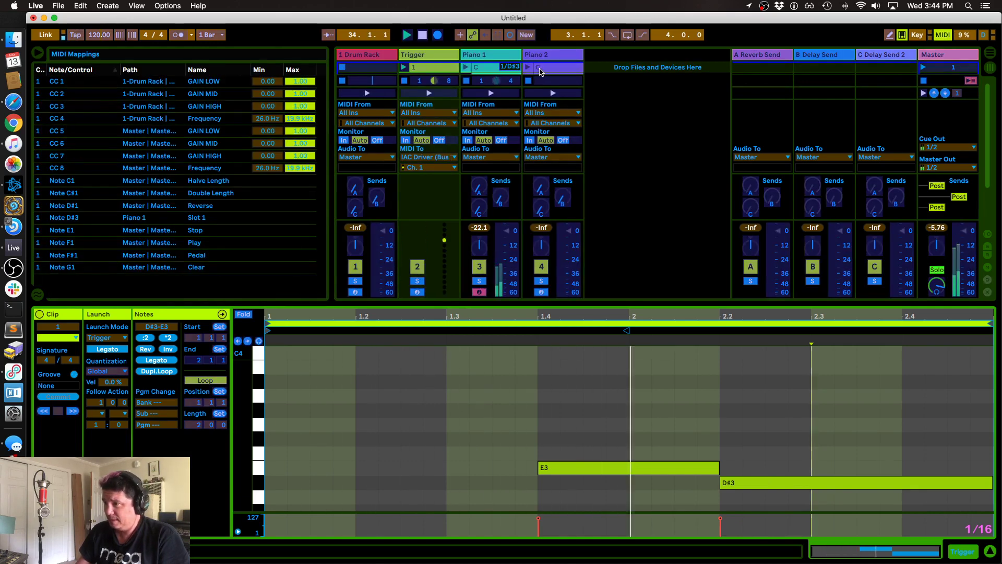
left_click(545, 67)
left_click(943, 35)
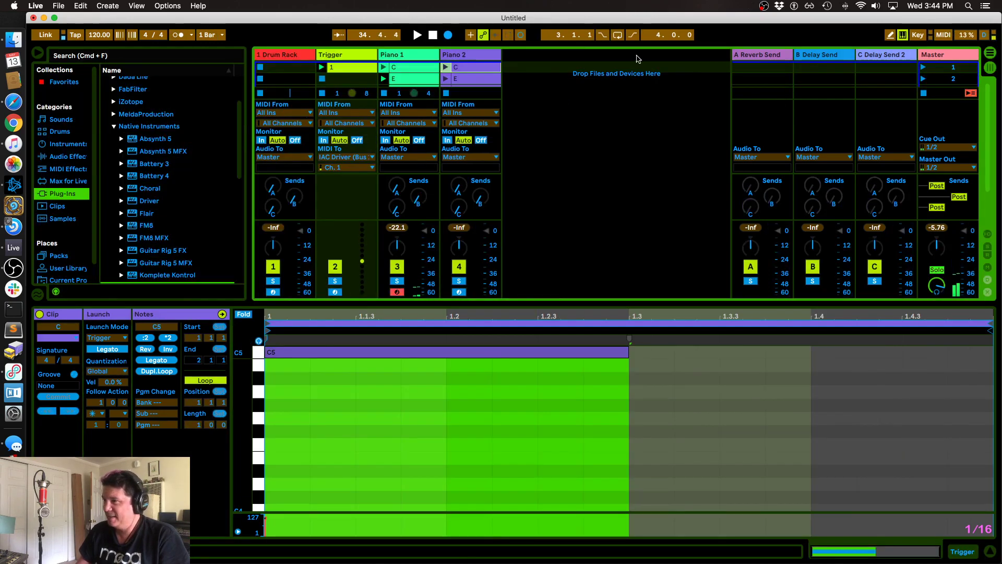
Step: Launch Trigger clip 1 to test that it starts both piano C clips, and stop playback
left_click(990, 553)
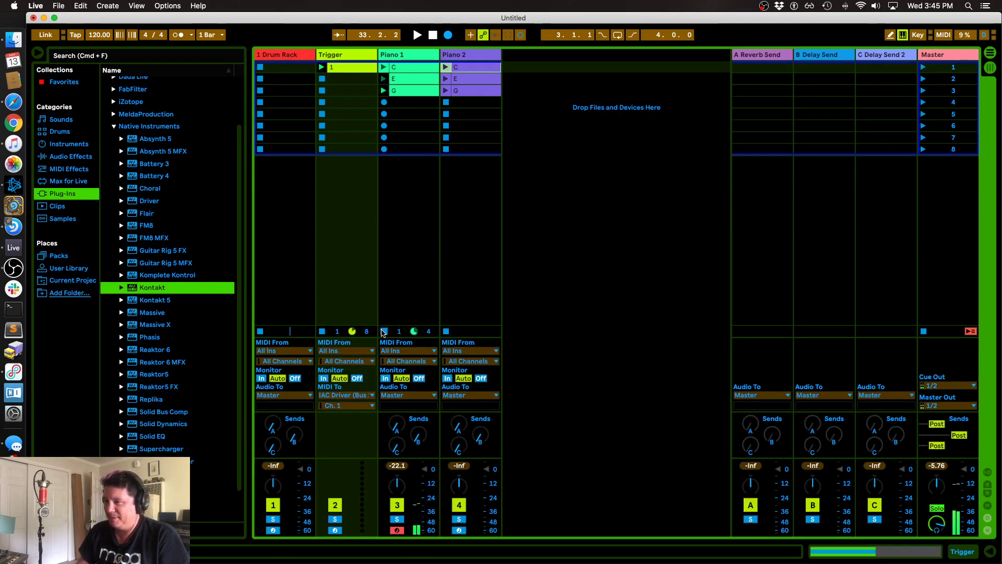
double_click(343, 68)
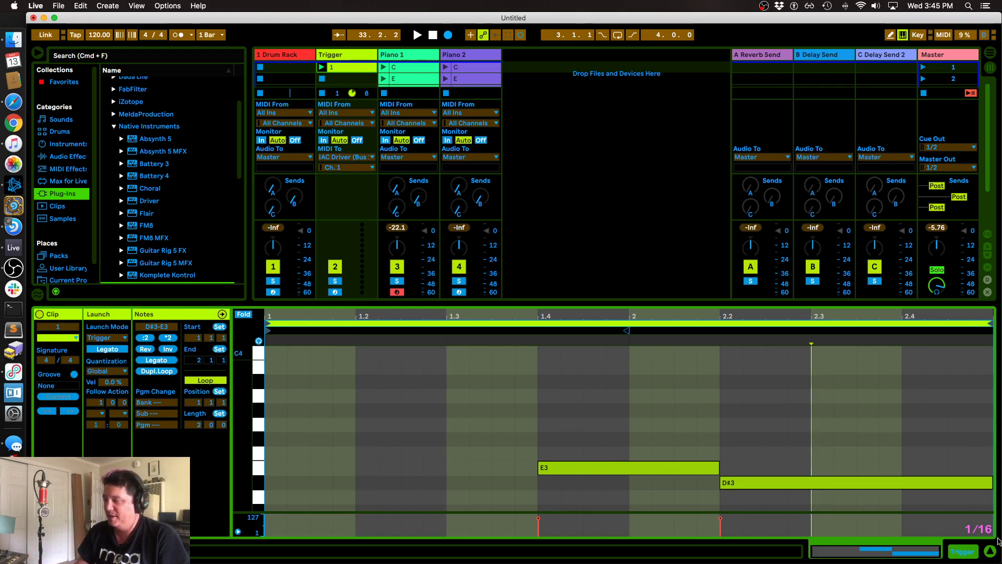
key("super+alt+l")
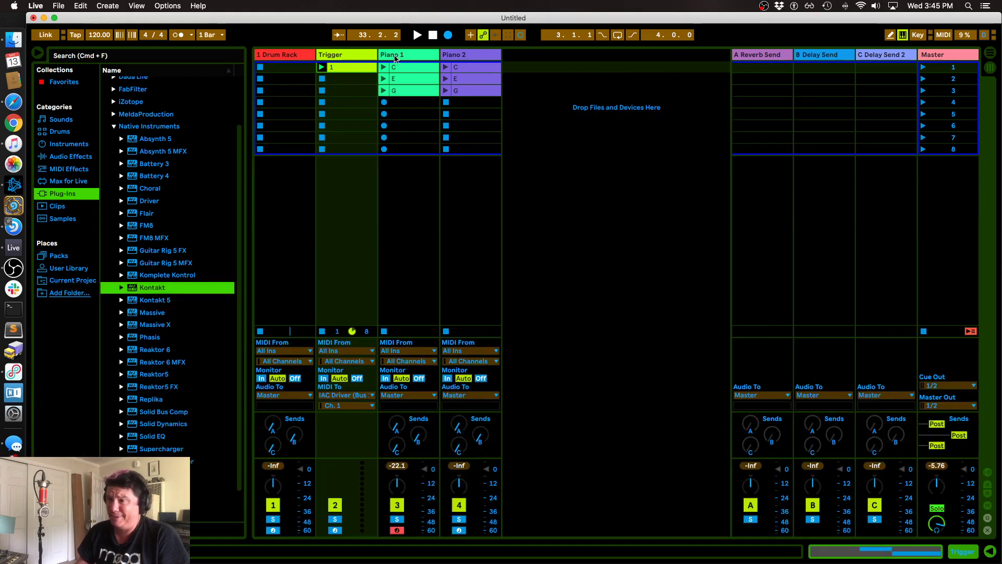
left_click(321, 68)
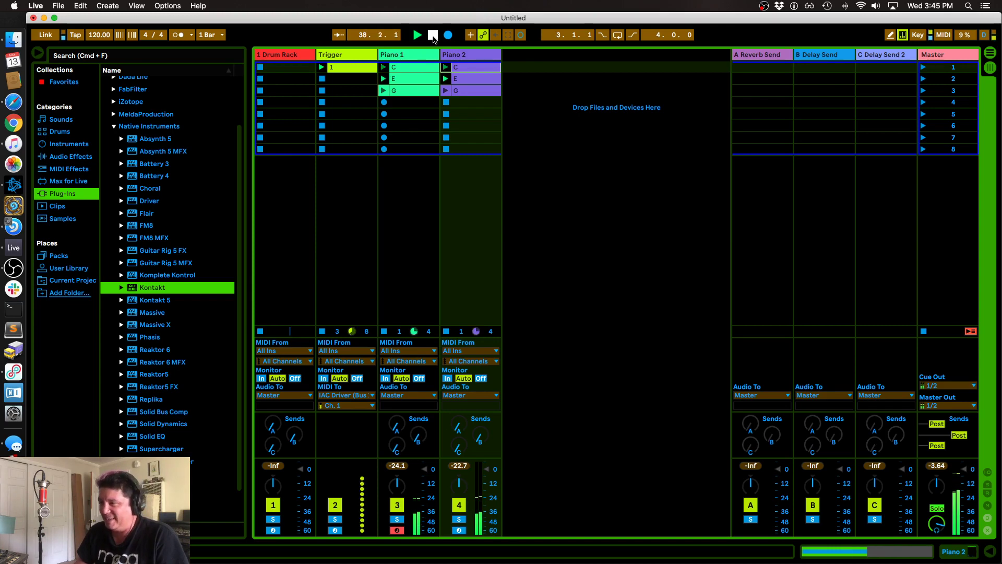
left_click(433, 35)
key("super+s")
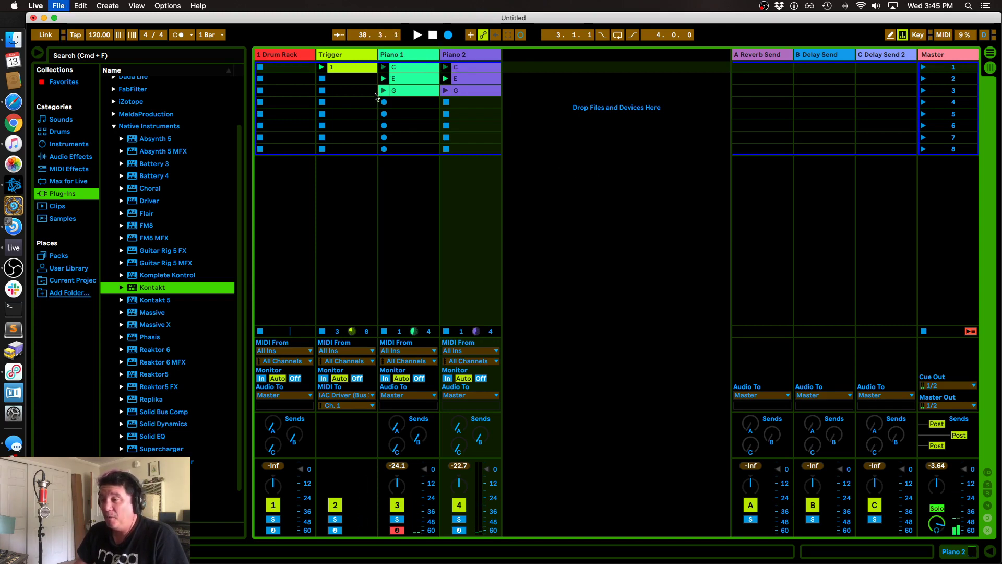
key("Escape")
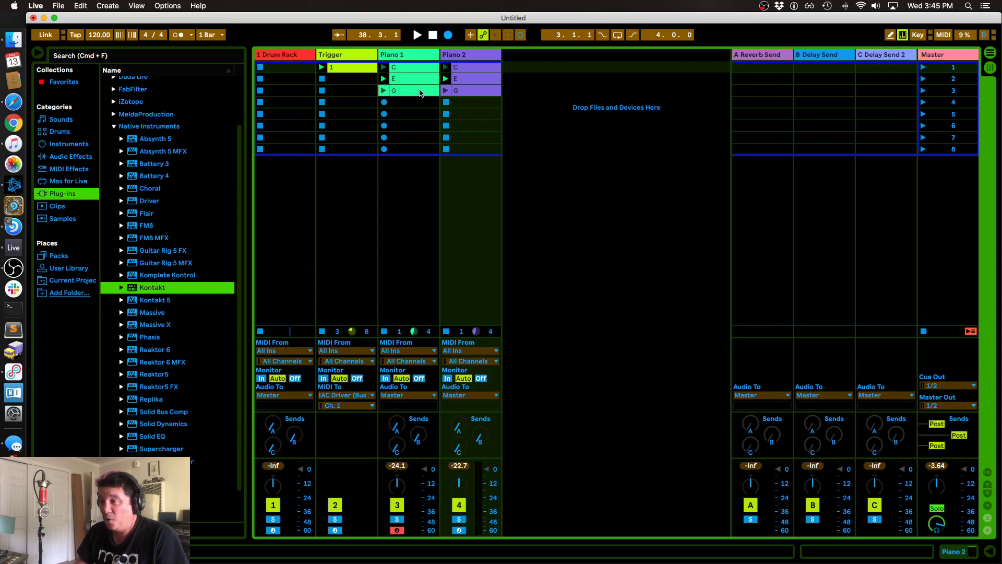
Step: Copy Trigger clip 1 to the third slot as clip 2, moving its notes to F#3 at 1.2 and A3 at 2
left_click_drag(338, 64, 349, 95)
double_click(350, 94)
left_click_drag(569, 467, 386, 444)
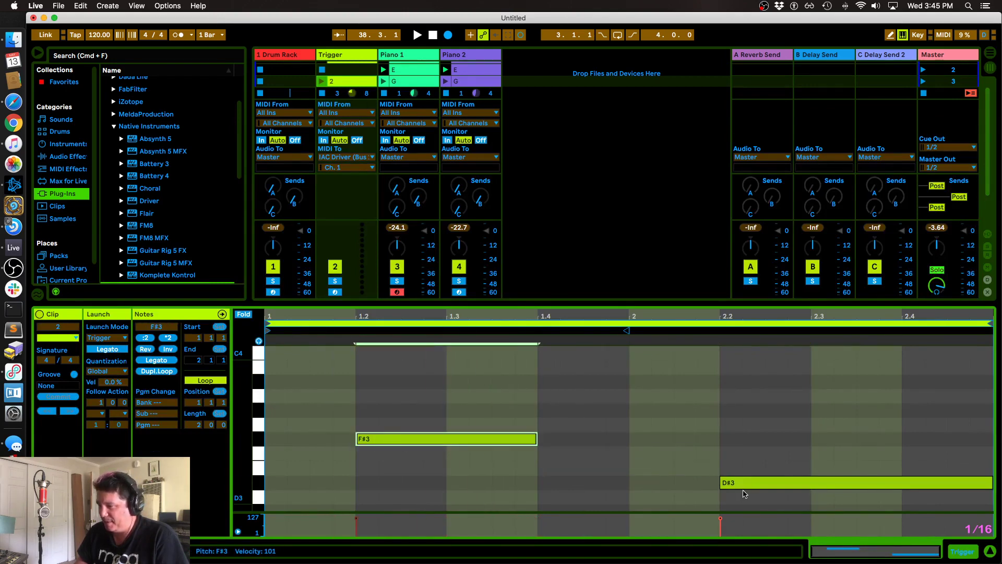
left_click_drag(742, 484, 649, 400)
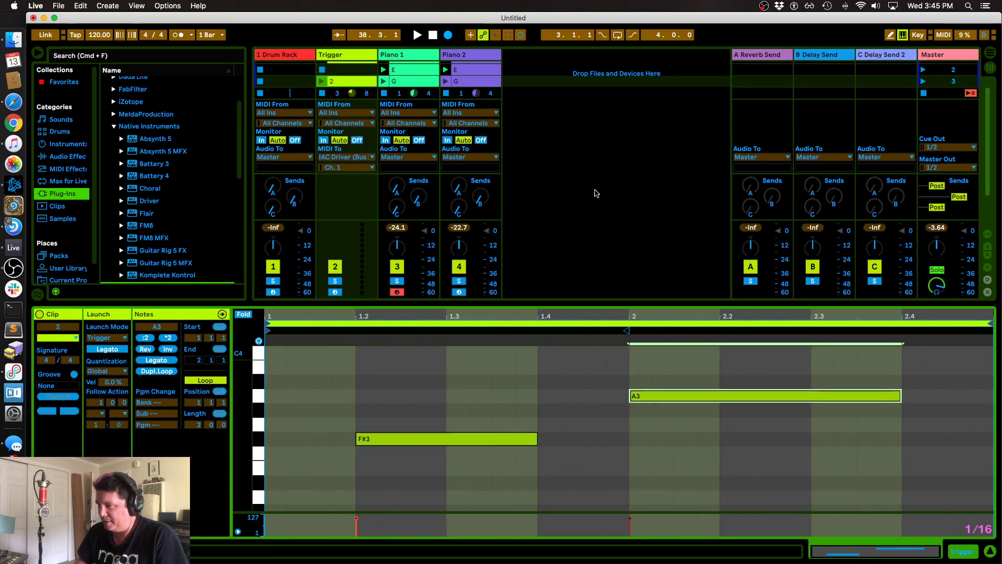
left_click(595, 193)
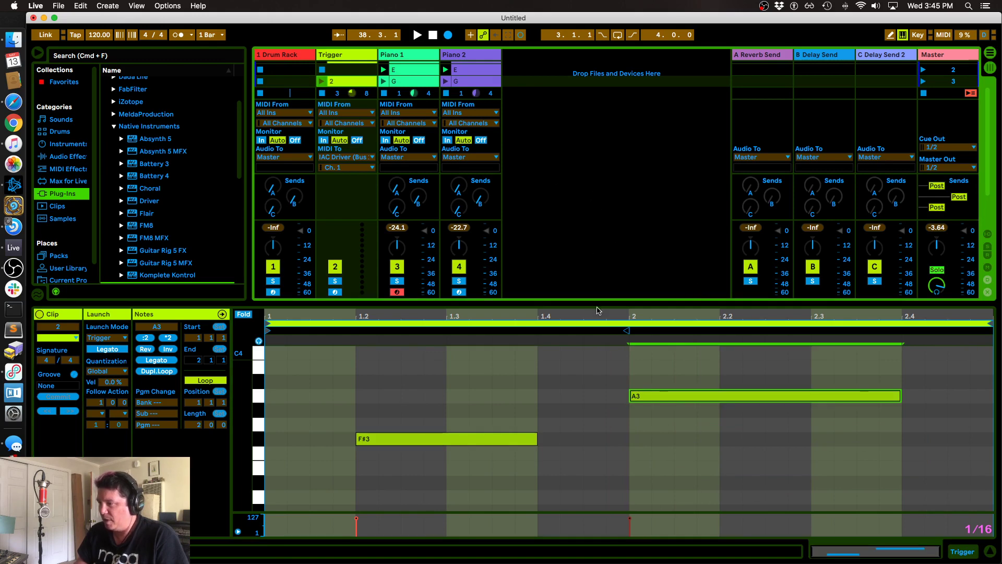
Step: Enlarge the session grid area, move clip 2 to the Trigger track's second slot, and stop all clips
left_click_drag(598, 310, 598, 353)
left_click_drag(339, 81, 339, 70)
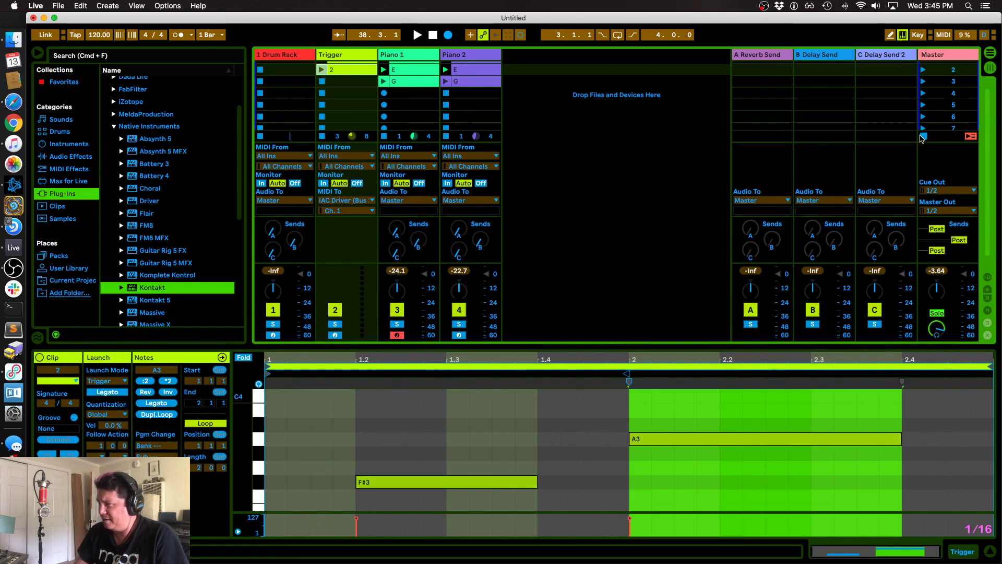
left_click(923, 137)
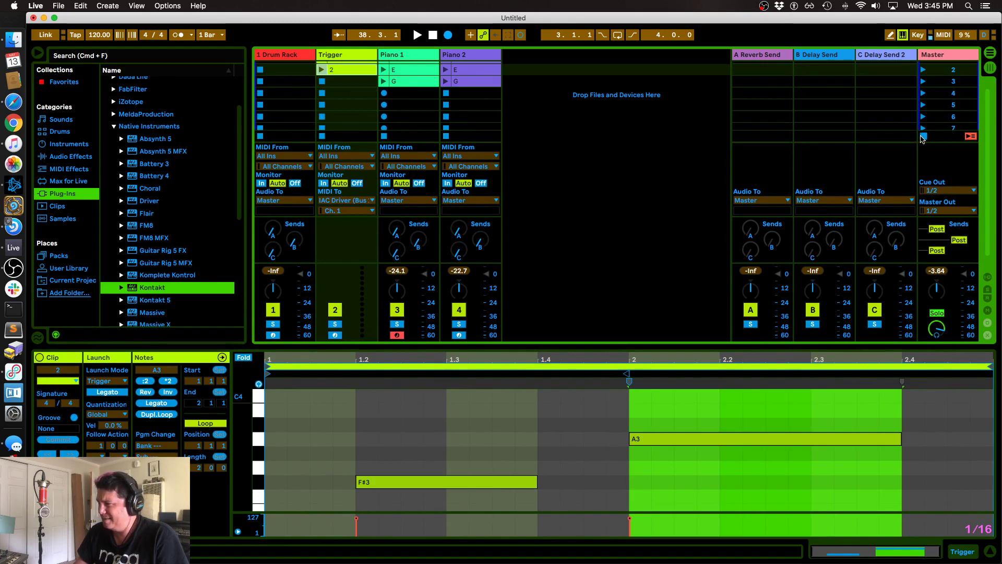
Step: Launch Trigger clip 2 and map Piano 1's G clip to its F#3 note in MIDI mapping mode
left_click(323, 70)
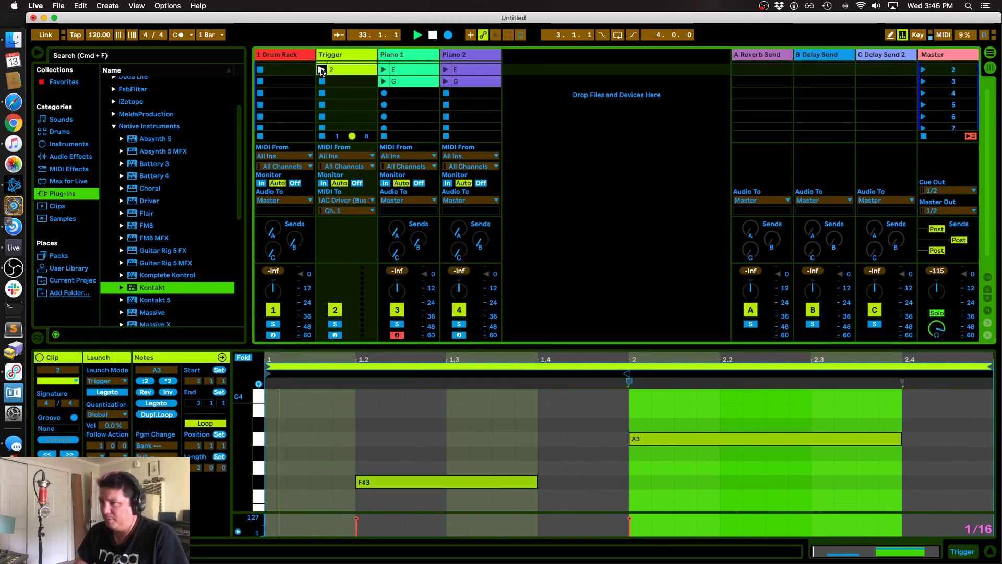
left_click(936, 35)
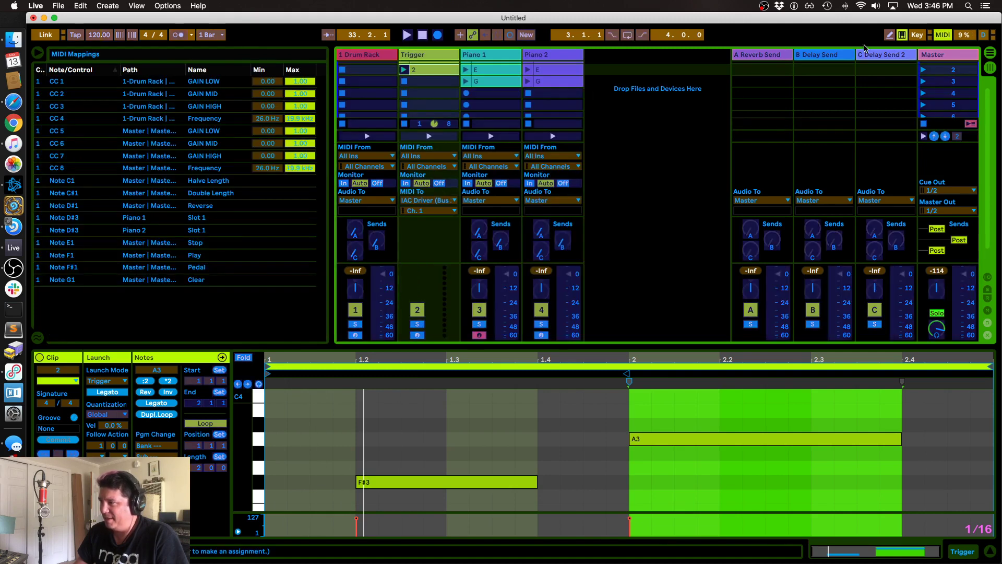
left_click(482, 82)
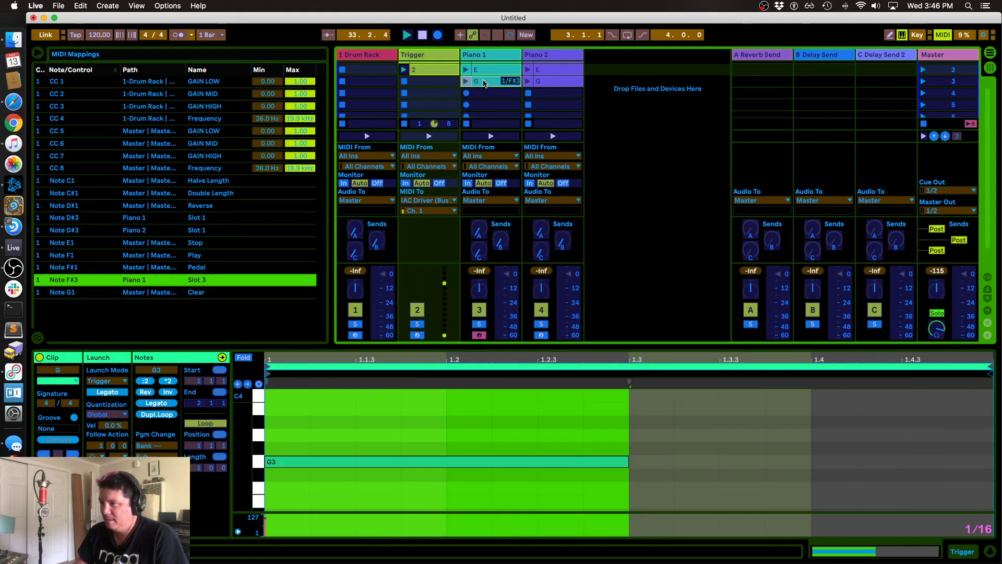
Step: Map Piano 2's E clip to Trigger clip 2's F#3 note, and launch Trigger clip 2 to test it
left_click(556, 70)
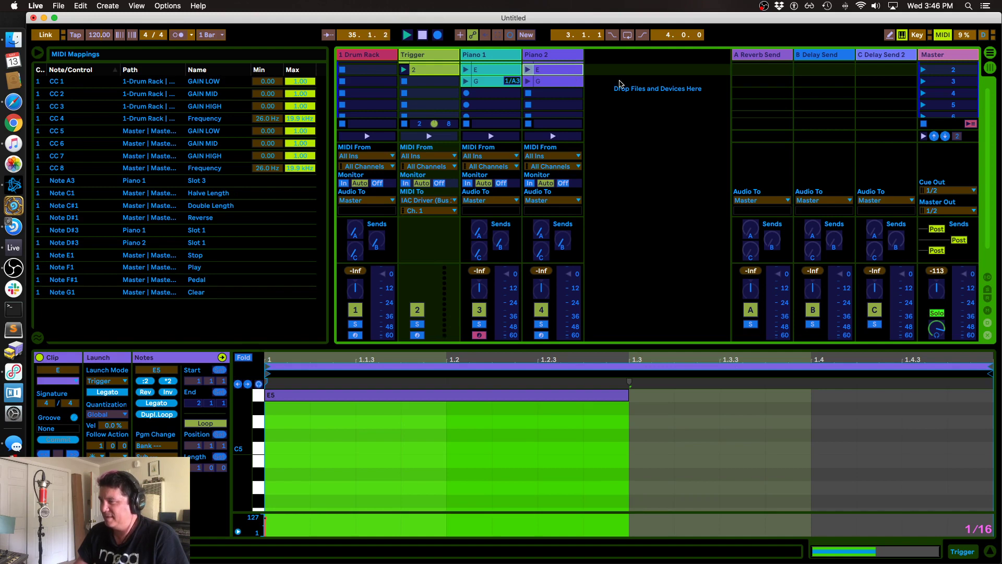
left_click(943, 35)
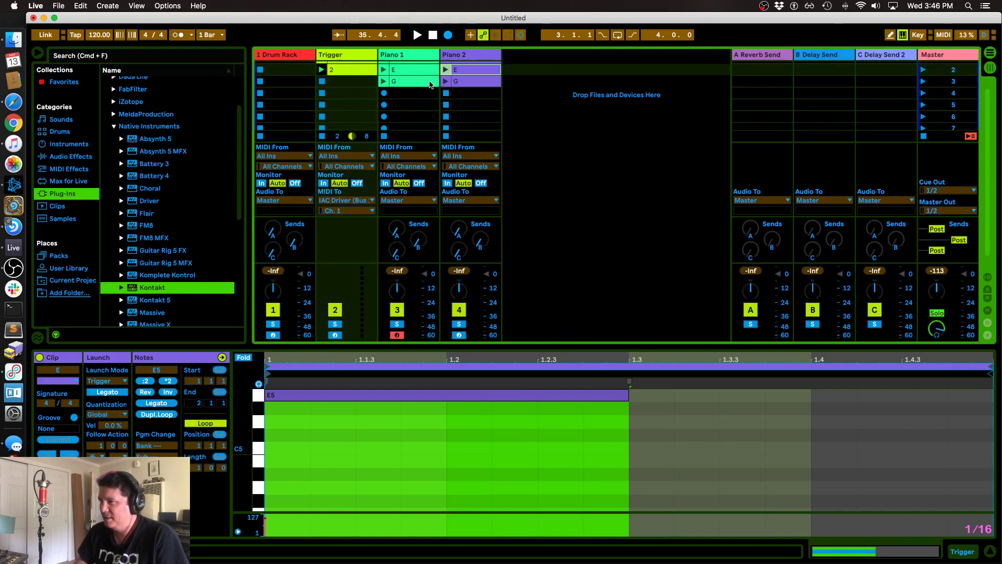
scroll(339, 73, "up", 1)
left_click(339, 71)
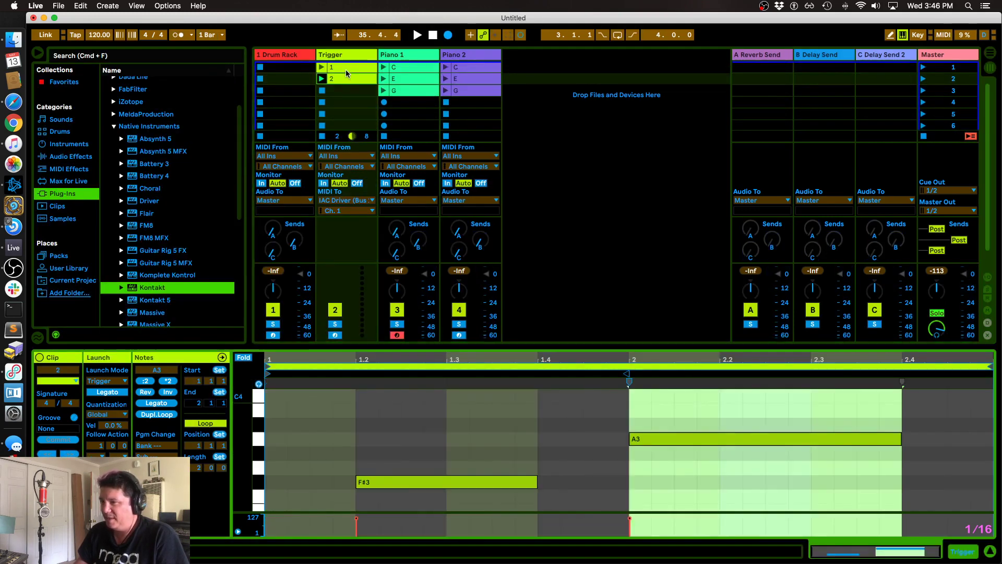
left_click(321, 79)
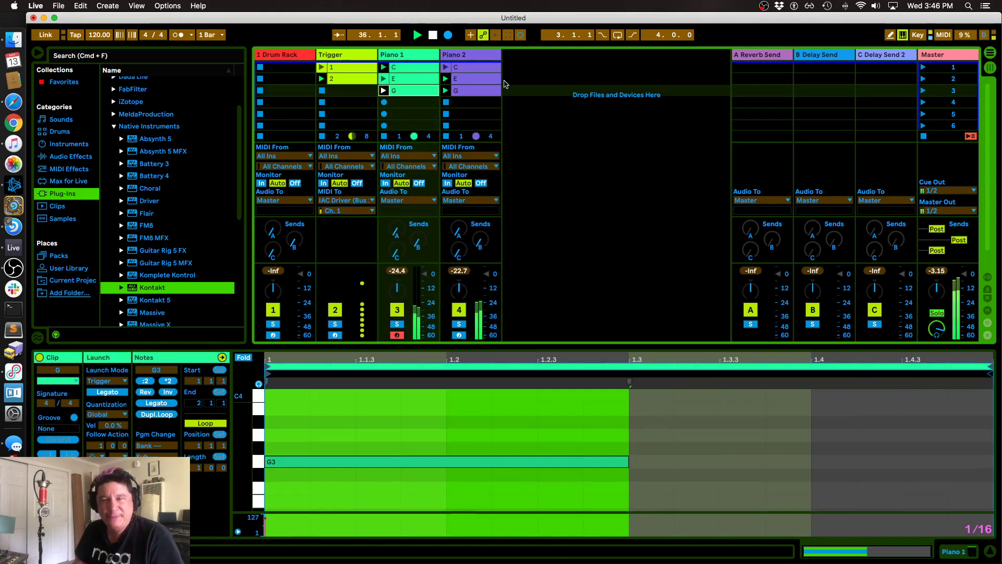
Step: Copy Trigger clips 1 and 2 down one slot and rename the clip in the third slot 3
left_click(345, 55)
left_click_drag(342, 67, 340, 75)
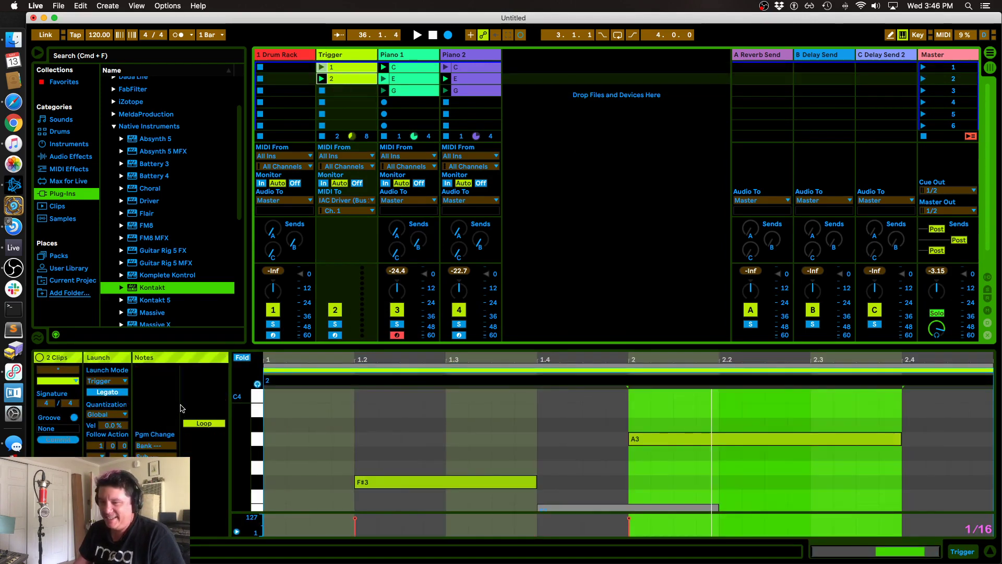
left_click_drag(350, 82, 350, 94)
left_click(347, 90)
key("super+r")
type("3")
key("Return")
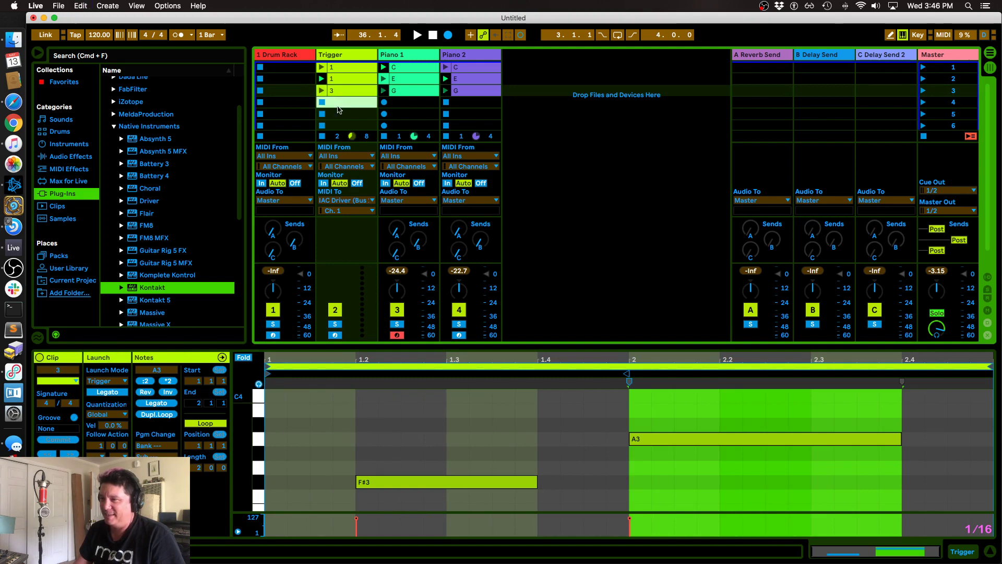
Step: Move Trigger clip 3's notes to G3 at 1 and A#3 at 2, extending each to one bar long
left_click(438, 429)
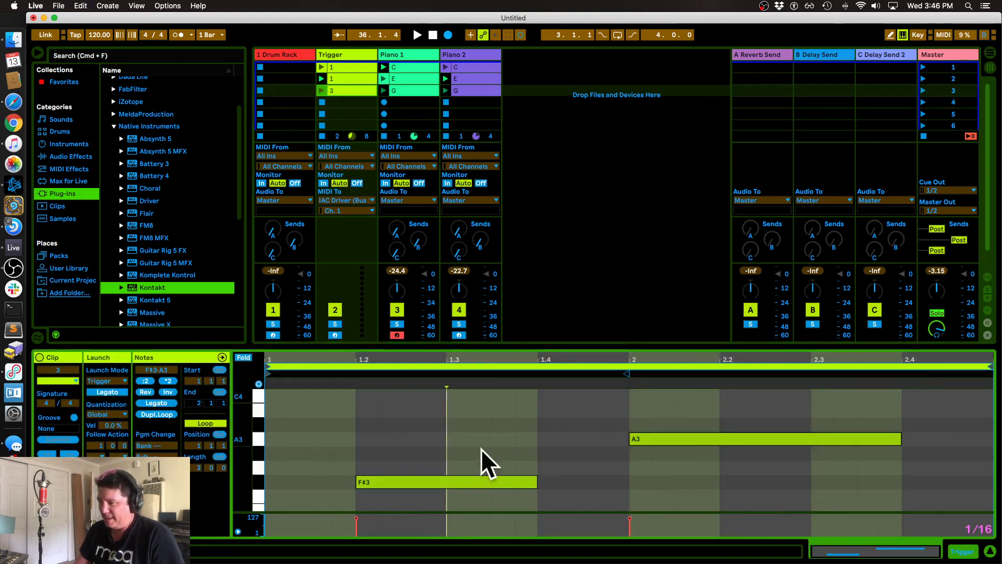
left_click(445, 481)
key("Up")
mouse_move(666, 438)
left_mouse_down()
mouse_move(598, 425)
mouse_move(662, 425)
left_mouse_up()
left_click_drag(450, 471, 363, 466)
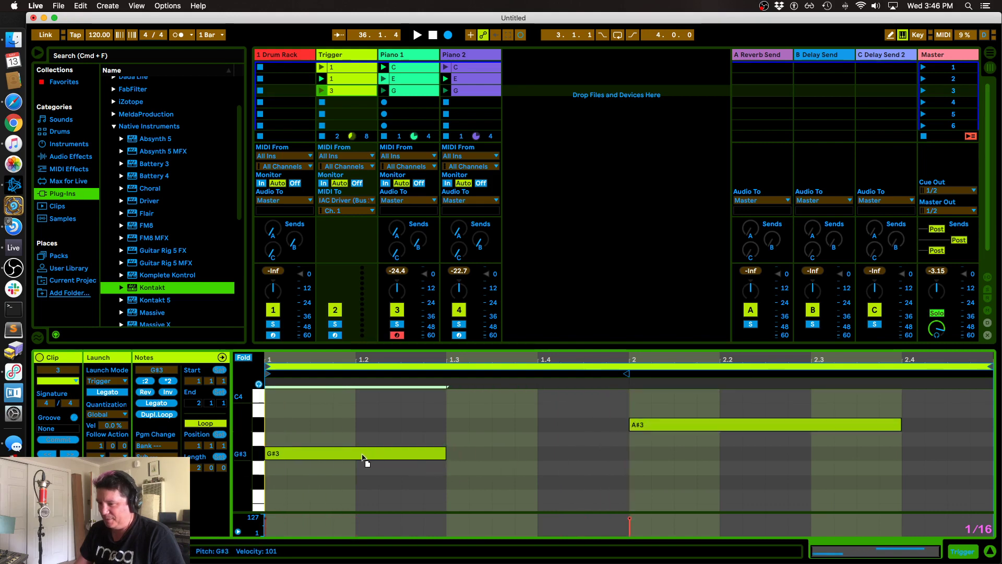
left_click_drag(446, 467, 624, 466)
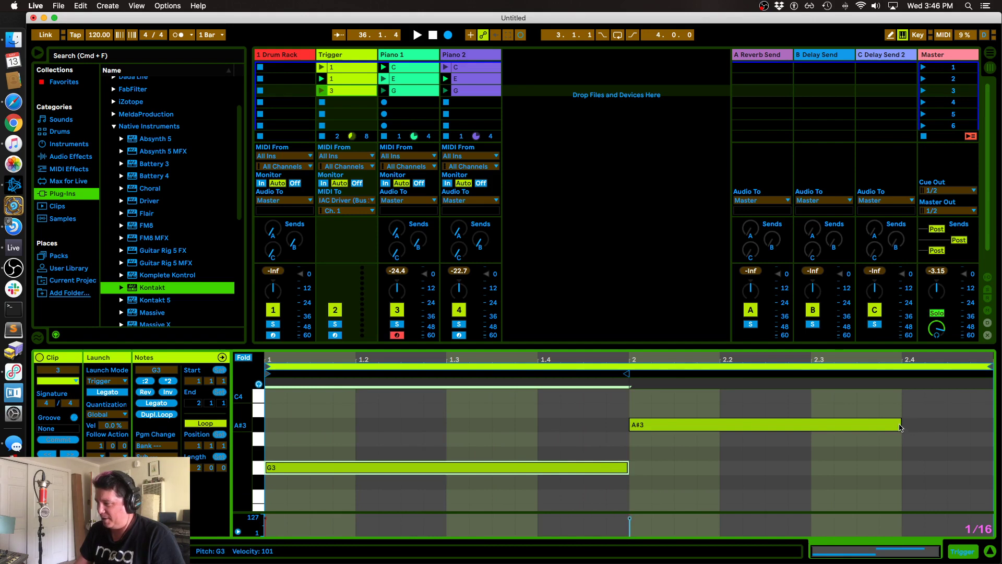
left_click_drag(901, 425, 989, 420)
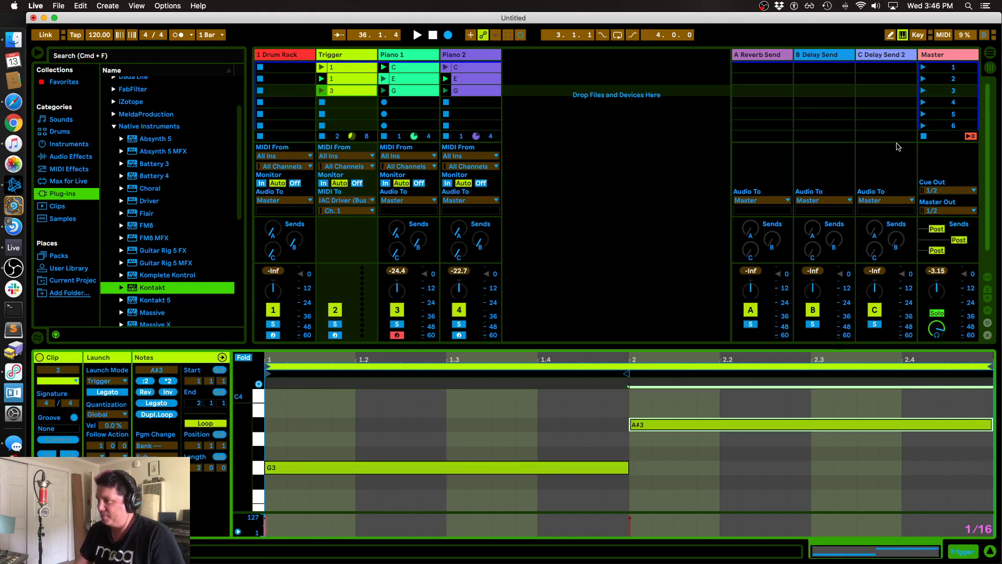
Step: Map Piano 1's E clip to the E3 note in MIDI mapping mode
left_click(944, 36)
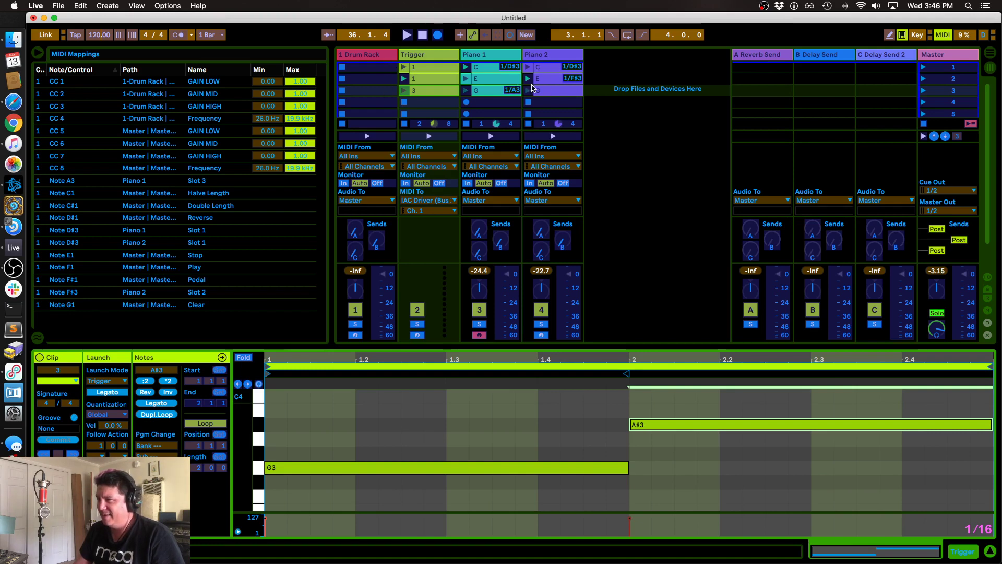
left_click(501, 80)
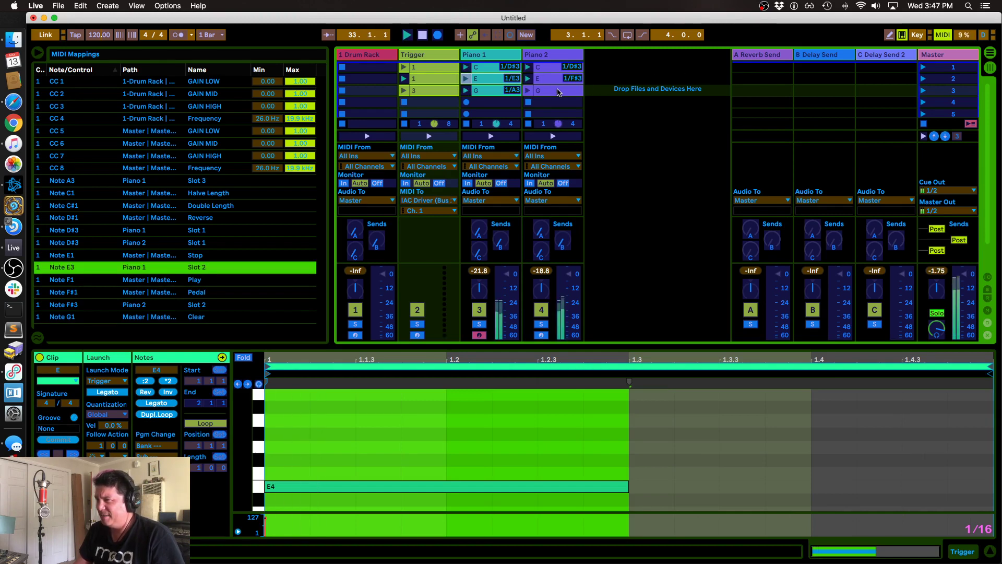
left_click(942, 36)
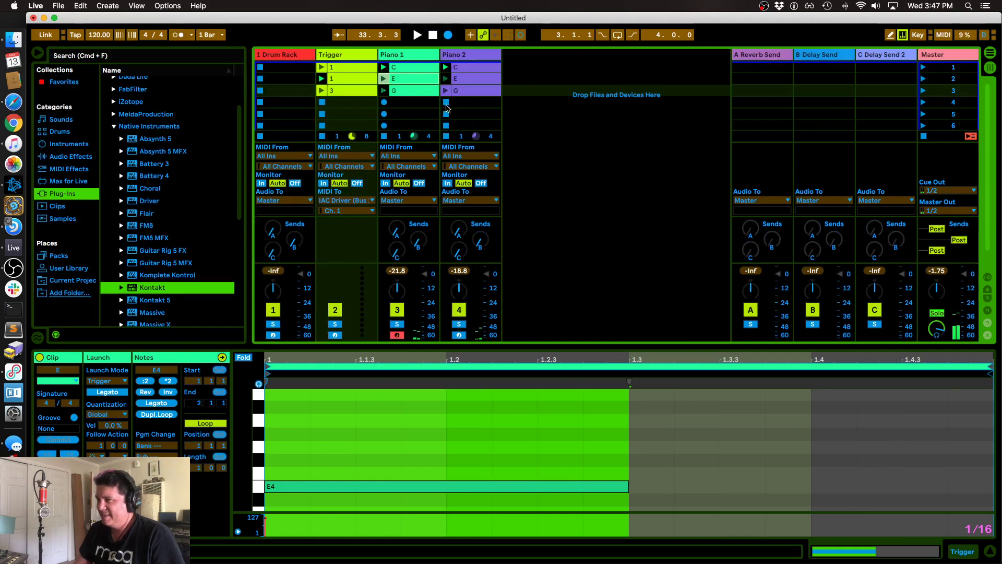
Step: Launch Trigger clip 3 and map Piano 2's G clip to its G3 note in MIDI mapping mode
left_click(347, 90)
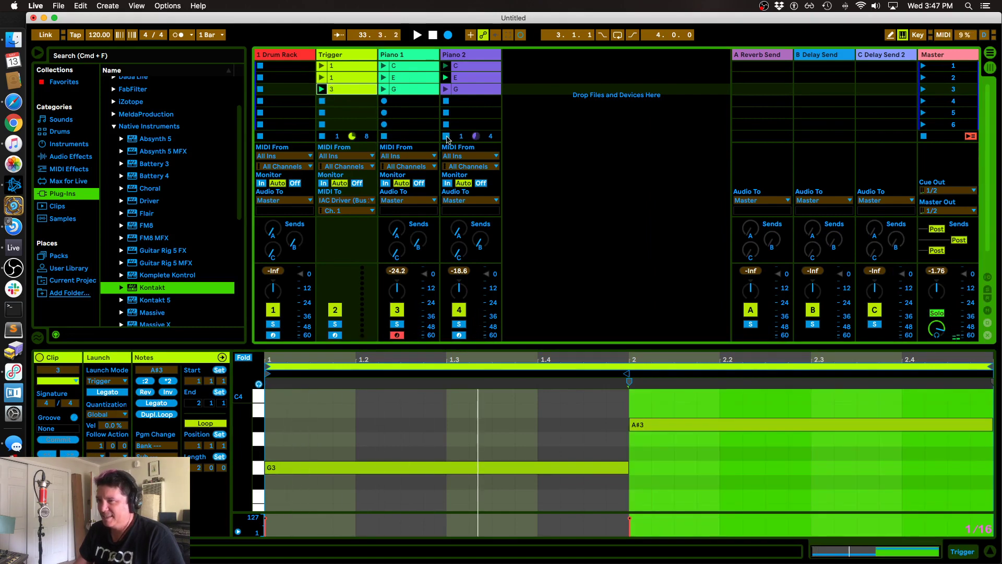
left_click(335, 93)
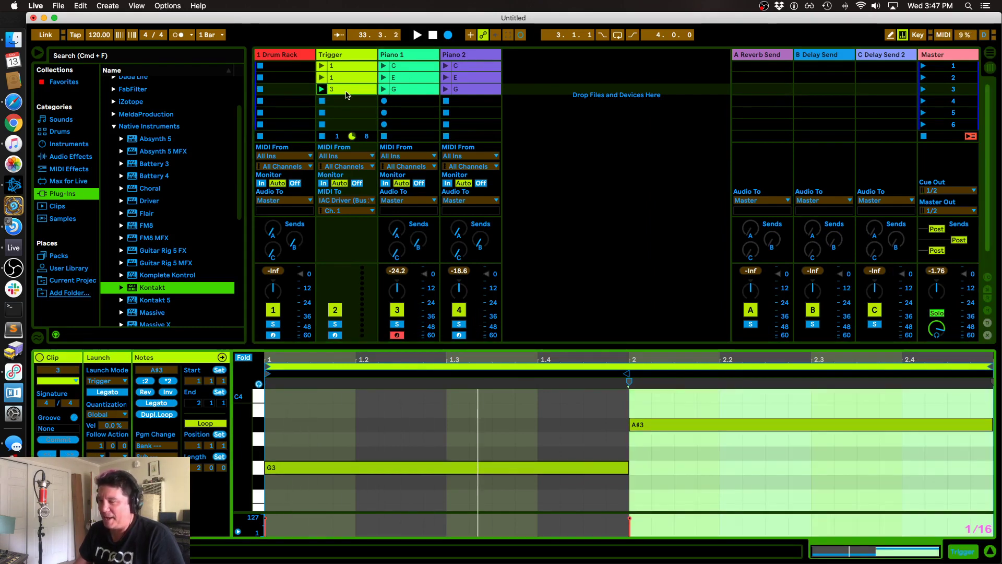
left_click(944, 36)
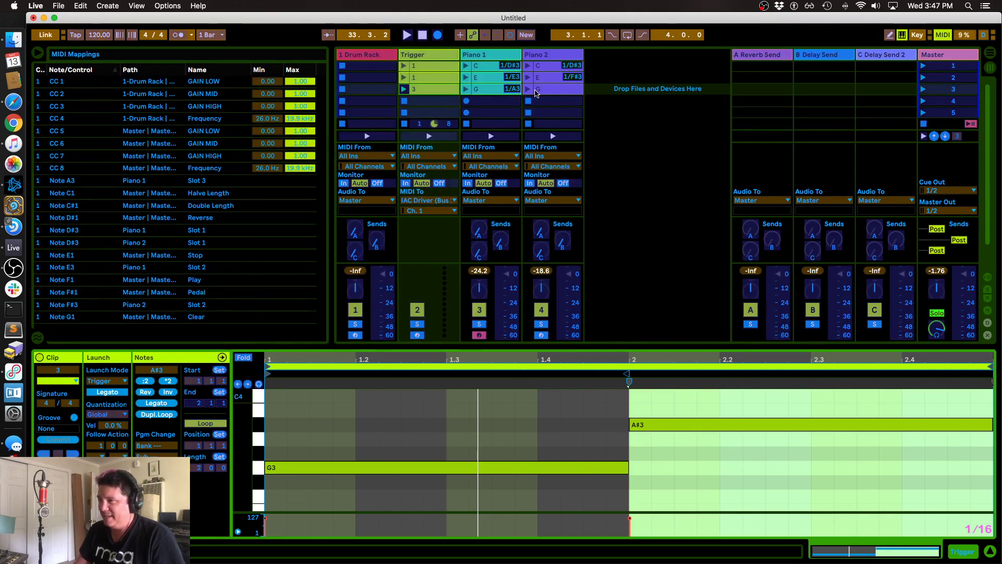
left_click(554, 91)
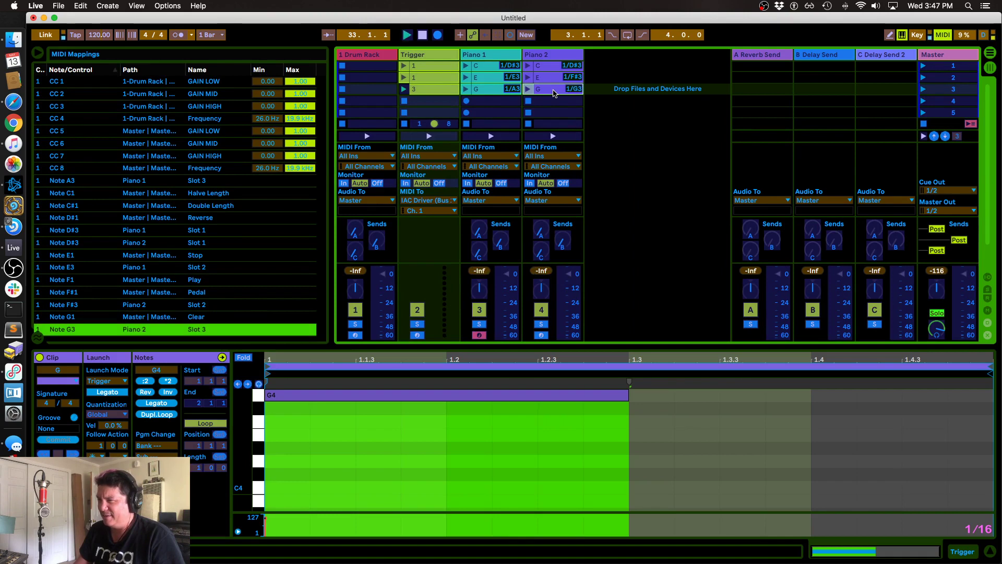
left_click(944, 35)
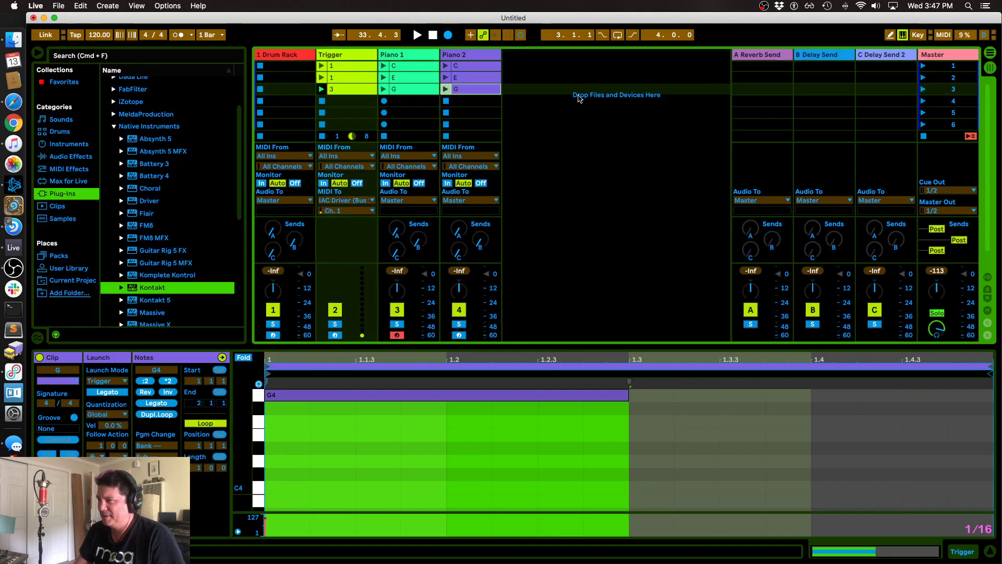
Step: Rename the Trigger track's second clip 2, launch it as a test, and stop all clips
left_click(534, 113)
left_click(338, 78)
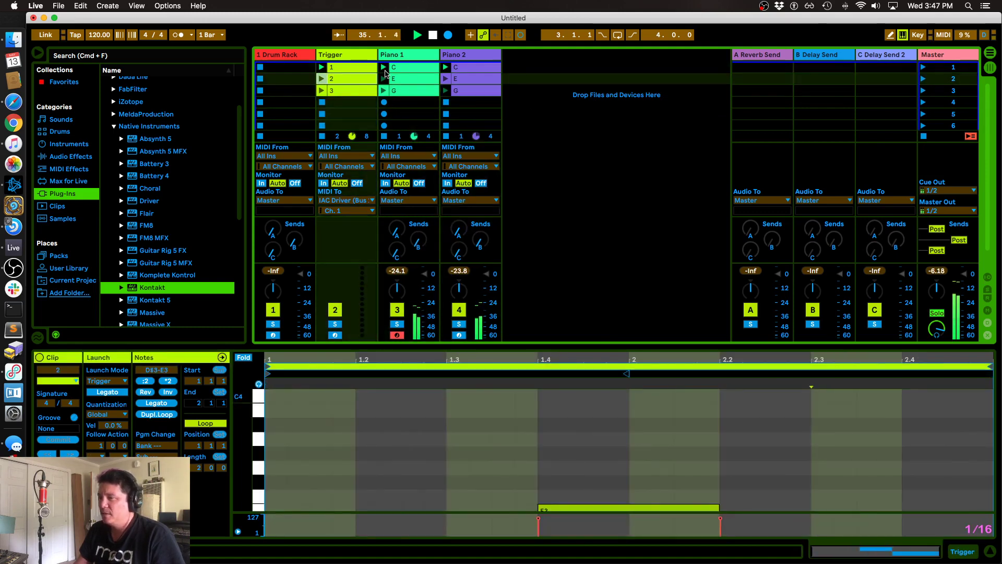
left_click(559, 113)
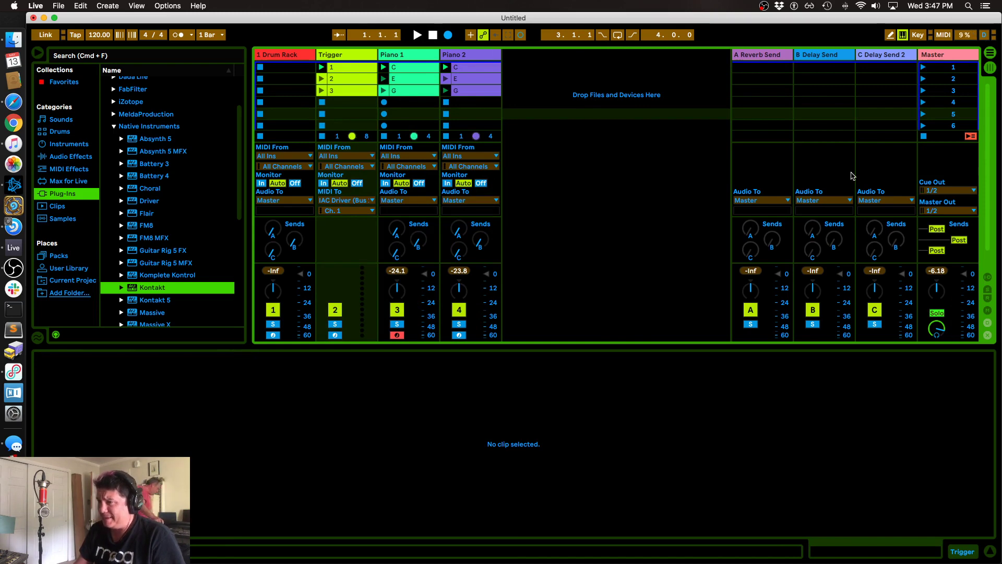
left_click(923, 136)
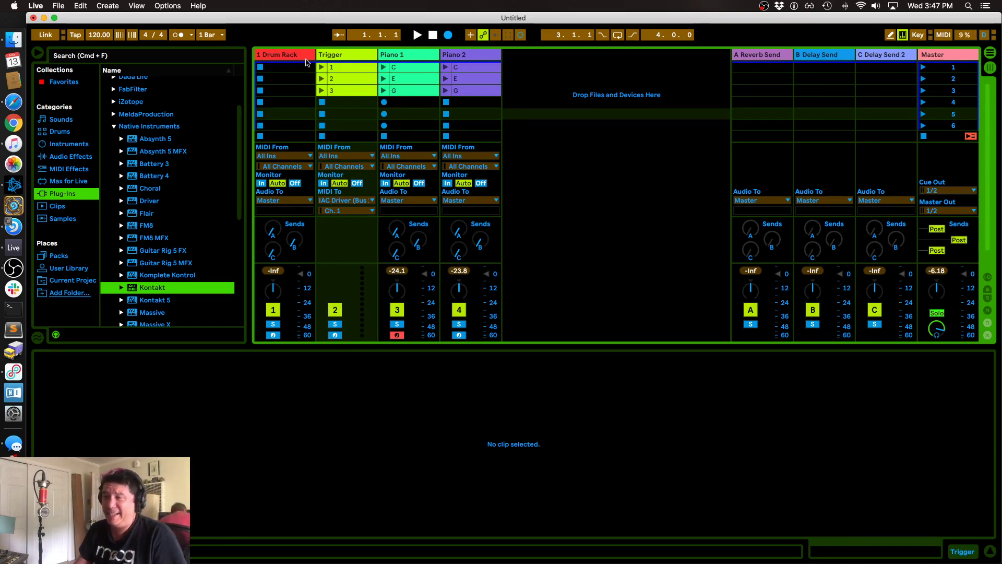
Step: Set a shared follow action on all three Trigger clips and launch Trigger clip 1 to test it
left_click(339, 67)
left_click(346, 91, "shift")
right_click(345, 77)
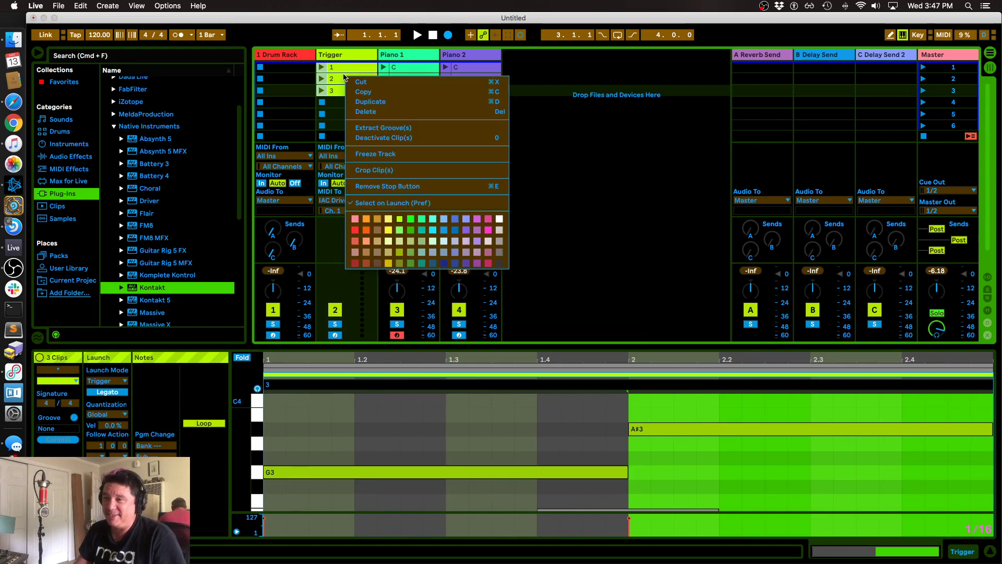
left_click(338, 78)
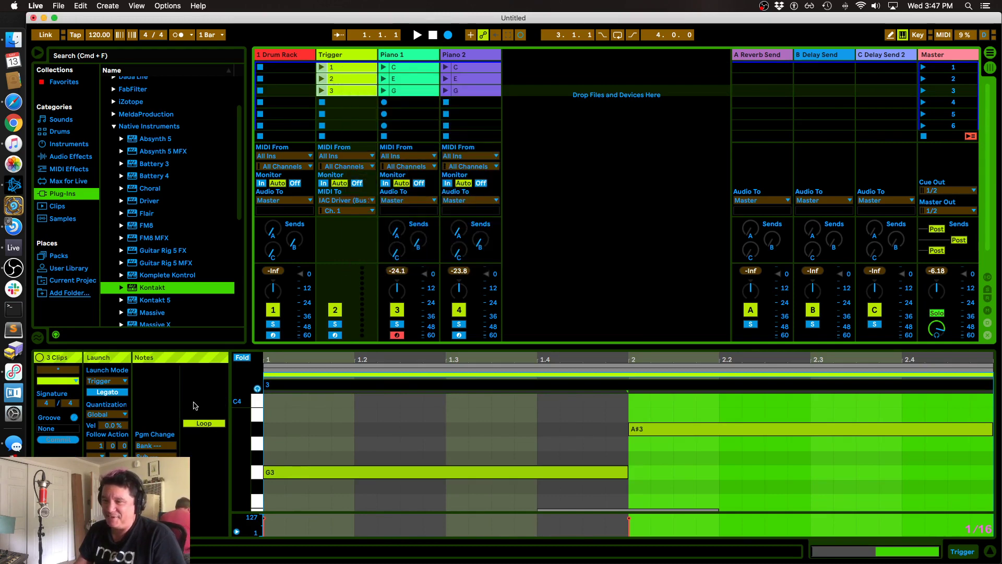
left_click(105, 454)
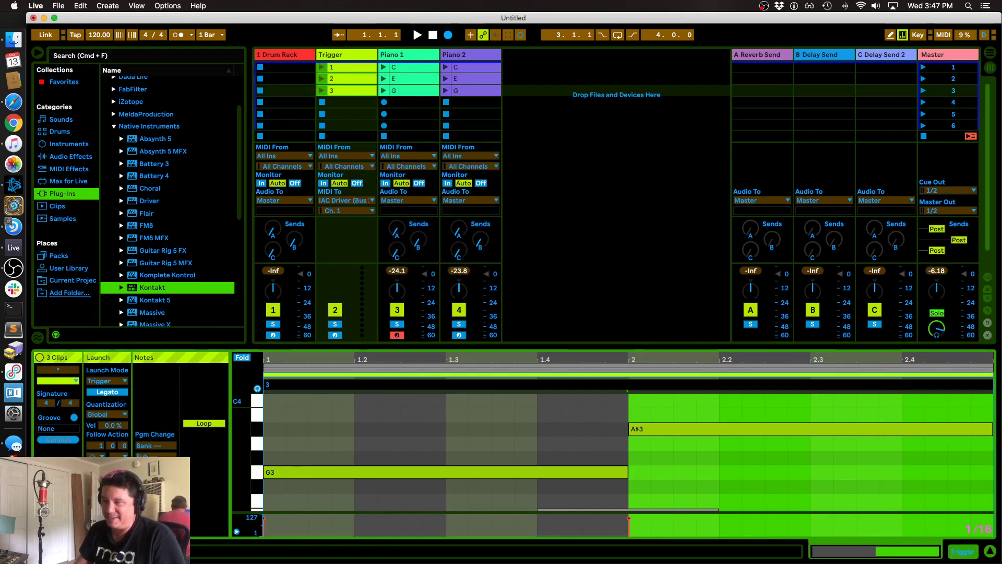
left_click(642, 148)
left_click(322, 66)
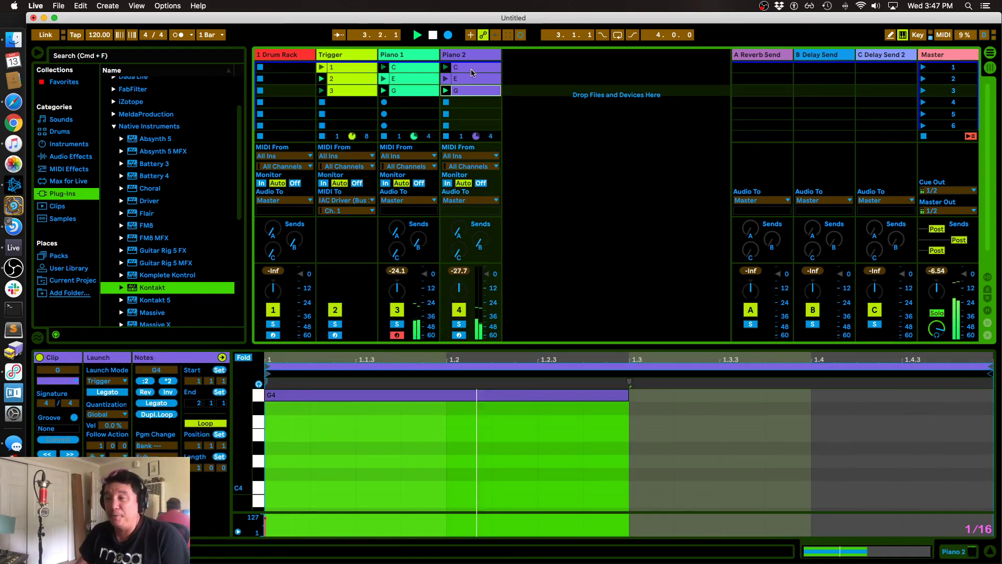
Step: Insert a MIDI track before the Trigger track and rename it Super Trigger
left_click(349, 56)
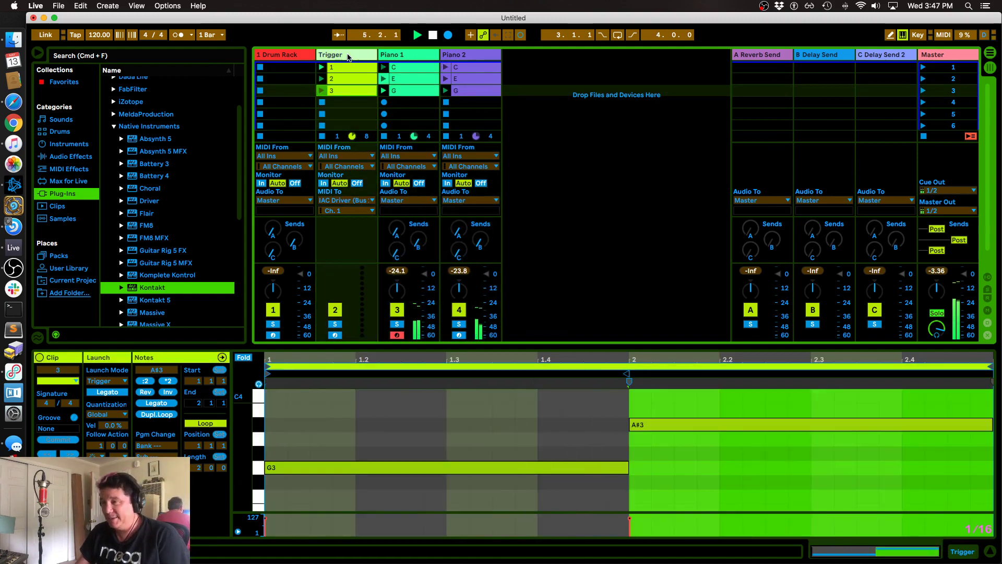
key("super+shift+t")
left_click_drag(393, 56, 326, 57)
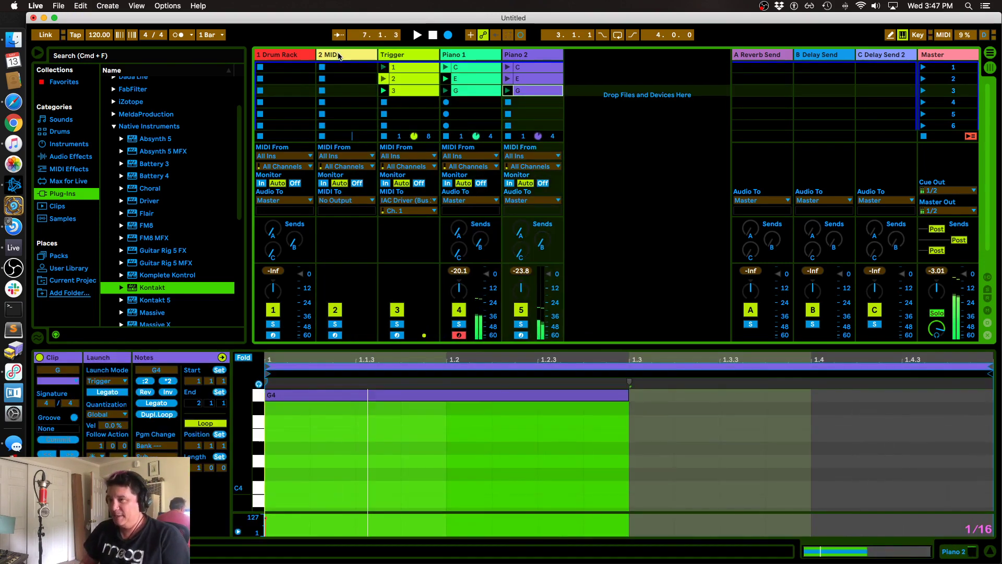
left_click(338, 56)
key("super+r")
type("S")
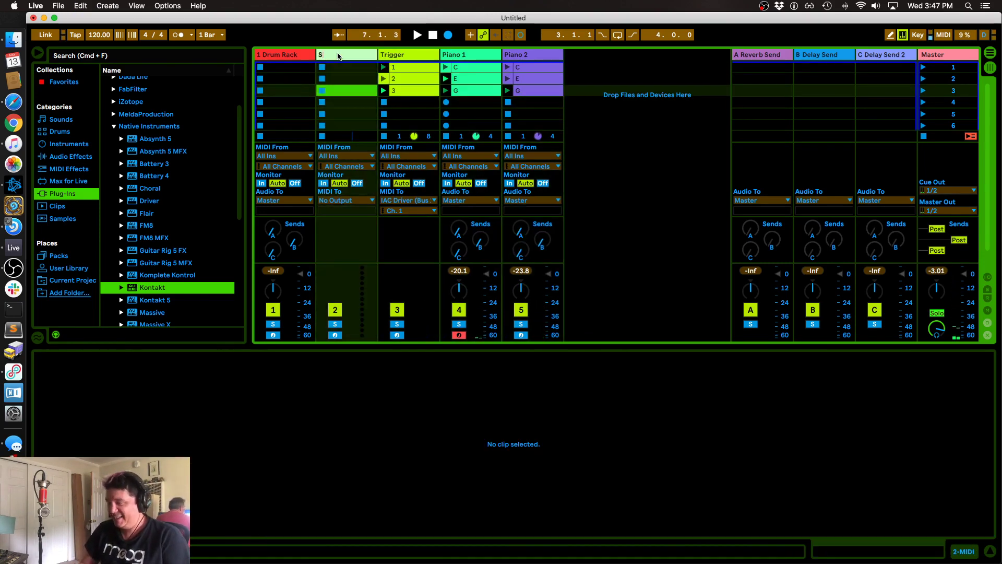
type("uperTrigger")
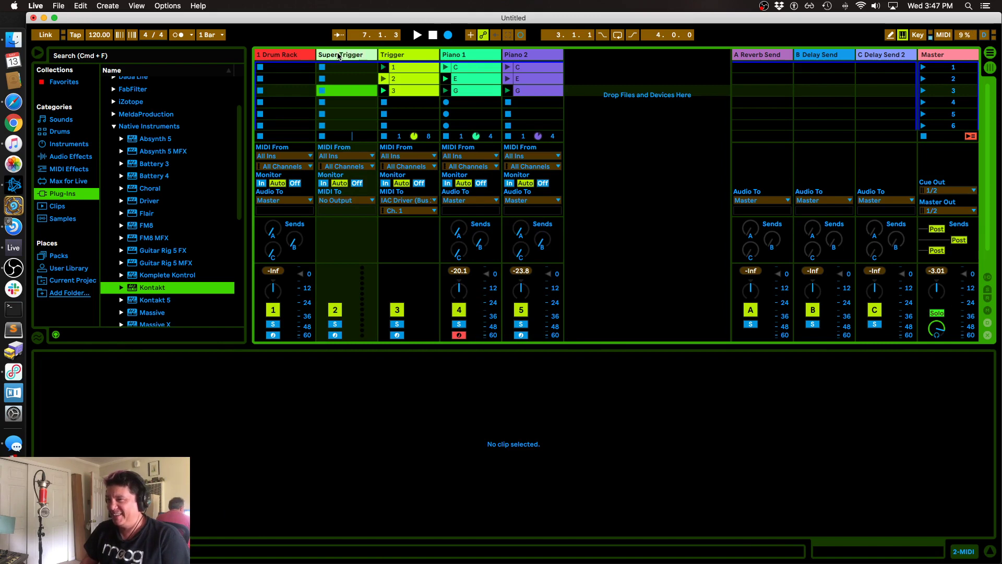
key("Return")
left_click(339, 68)
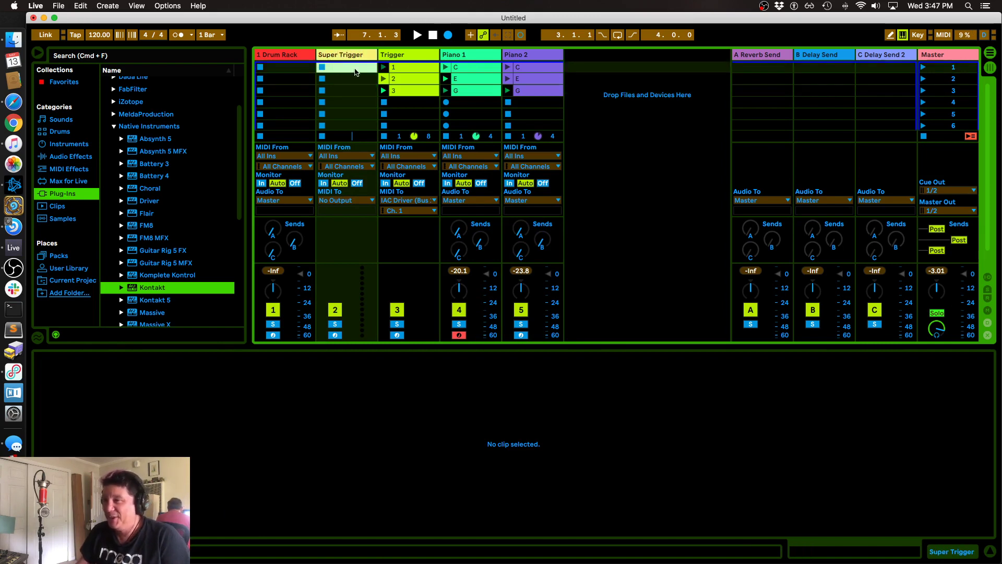